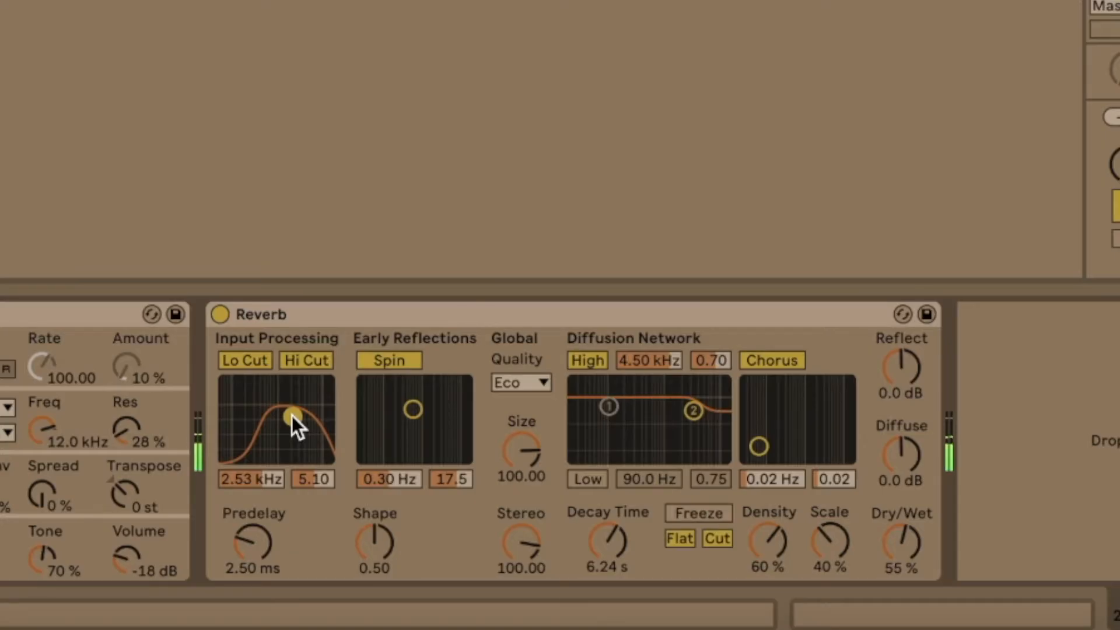
- Set the Reverb's Dry/Wet to 70 %
click(891, 569)
text(7)
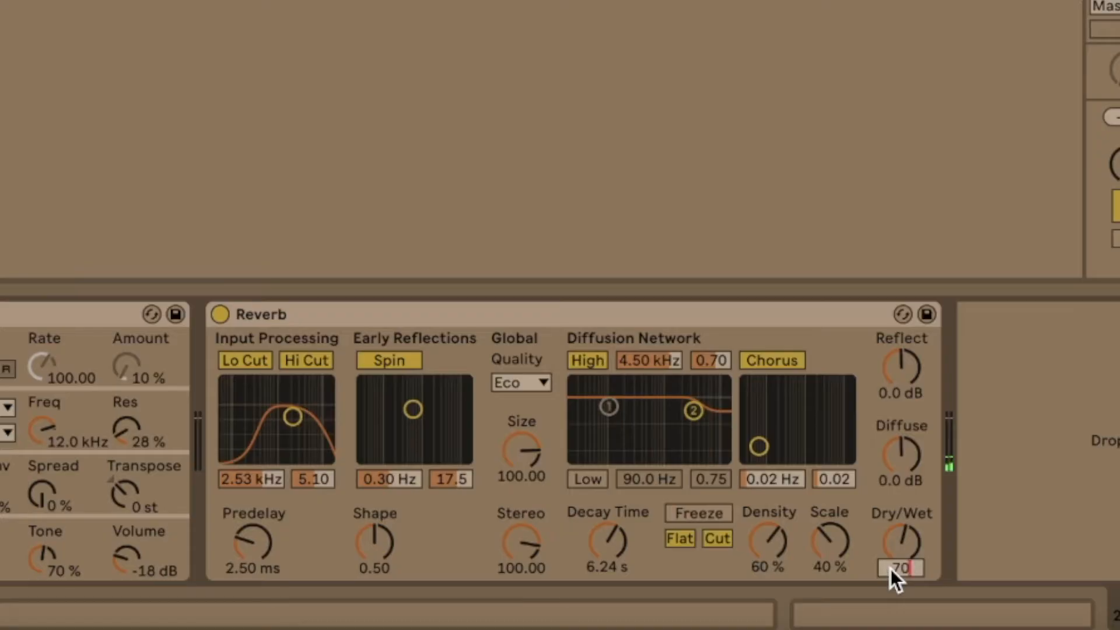
text(0)
key(Return)
- Add a Looper after the Reverb and set it to switch to playback after recording
drag(354, 186, 941, 502)
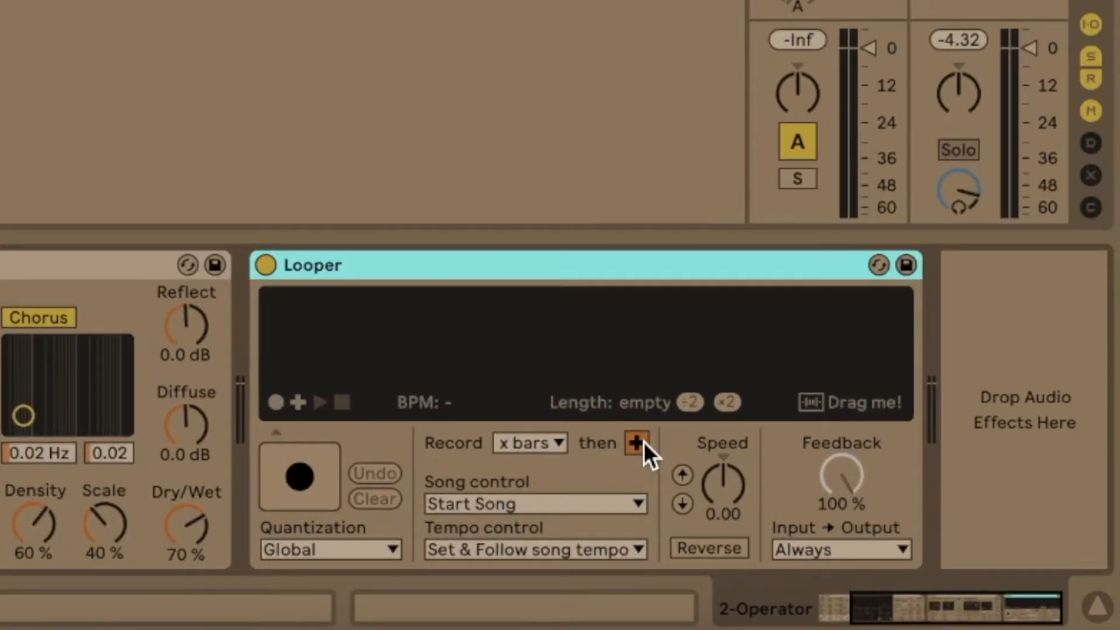
click(641, 443)
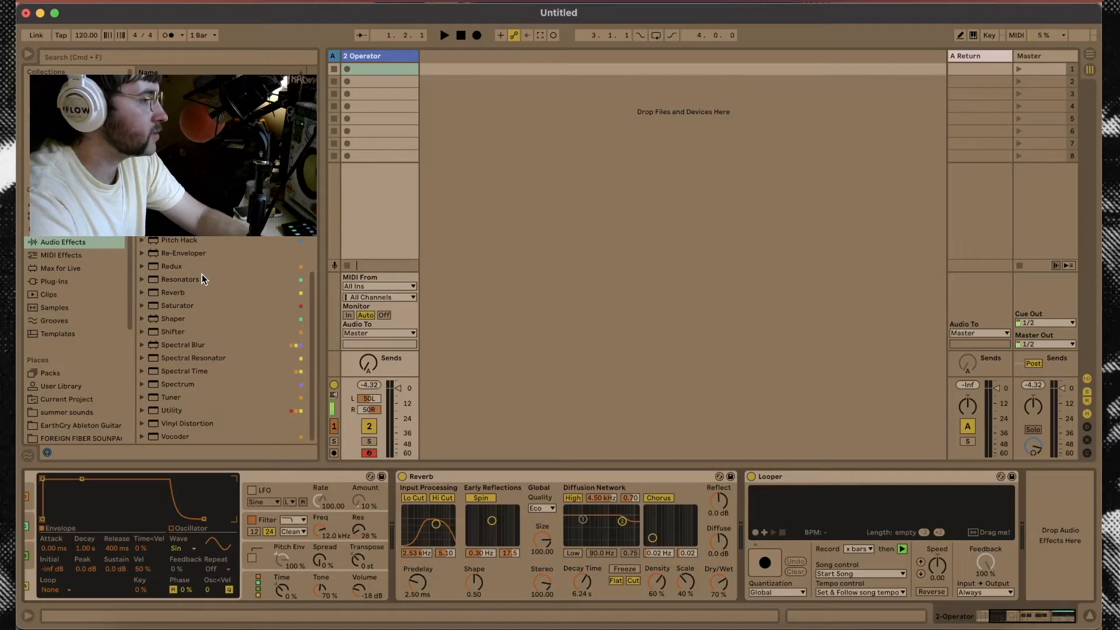
- Insert a Utility effect between the Operator and the Reverb in the device chain
drag(175, 410, 397, 520)
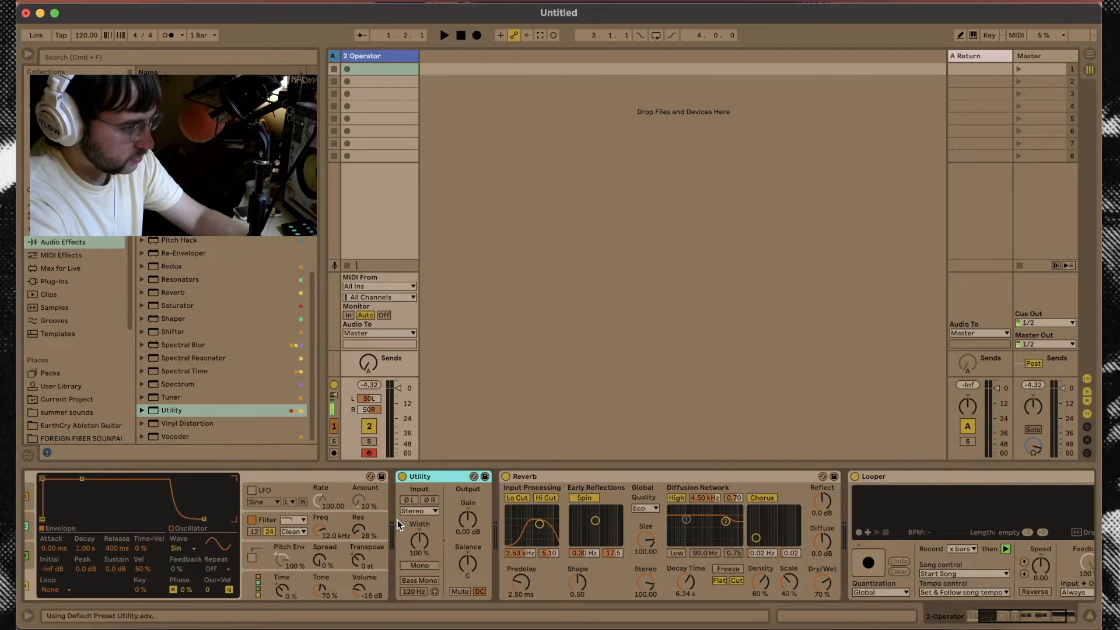
click(436, 474)
click(564, 474)
click(888, 477)
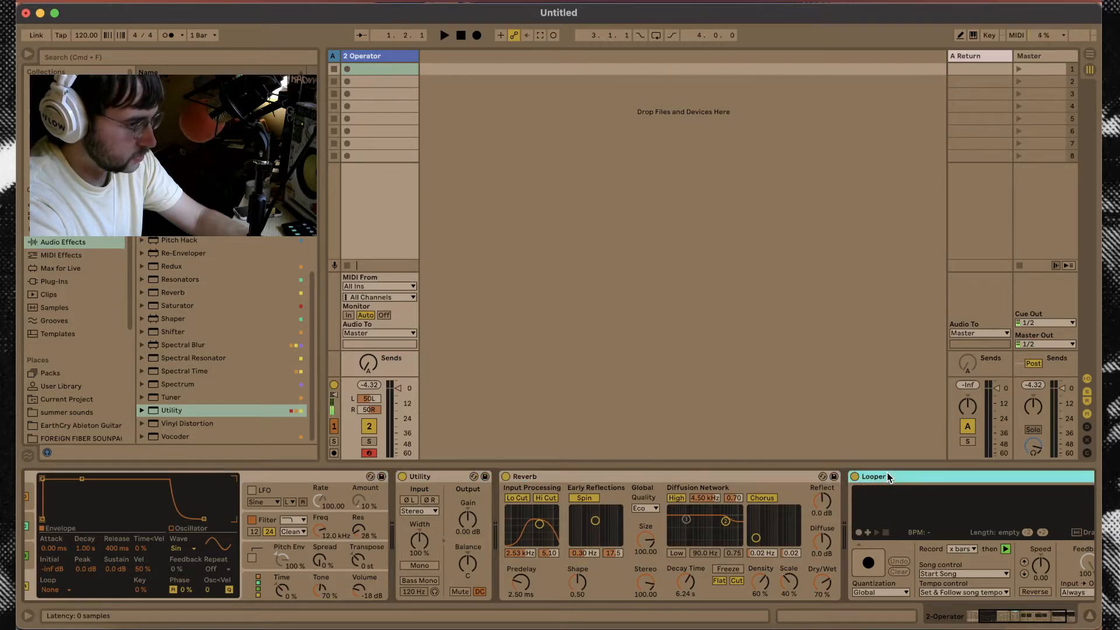
scroll(740, 521, right, 4)
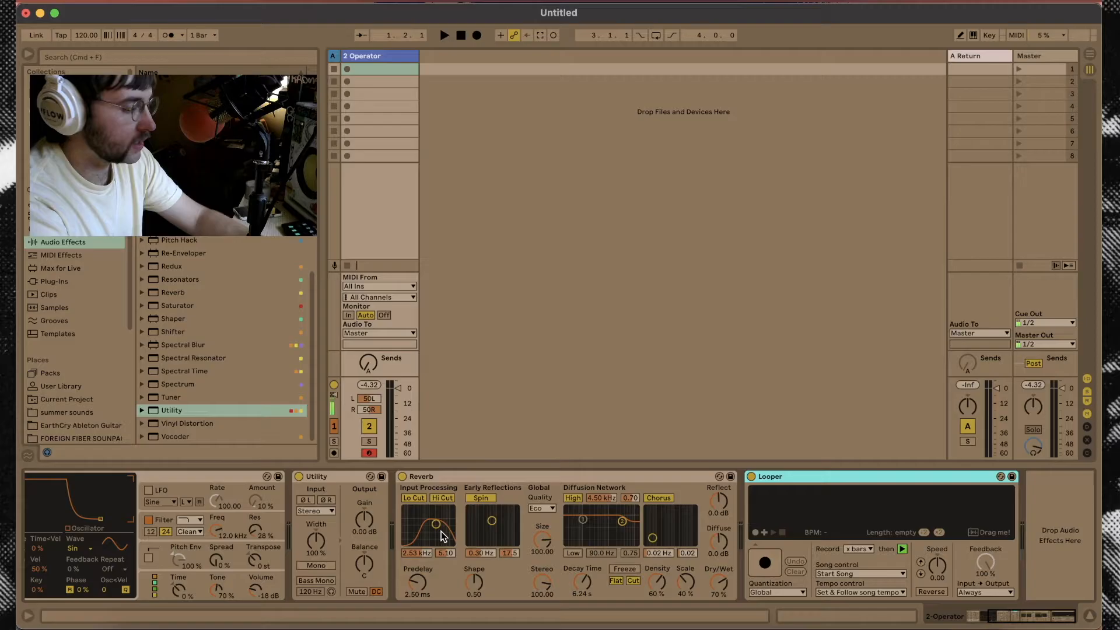
- Map the Utility's Gain to a MIDI controller knob and leave MIDI mapping mode
key(super+m)
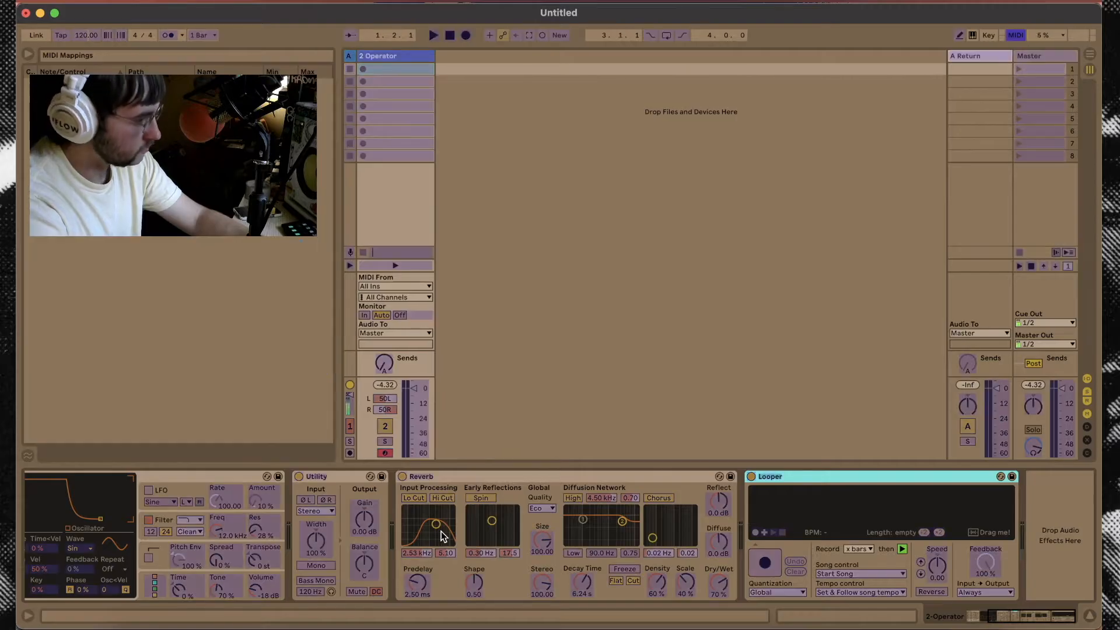
click(367, 519)
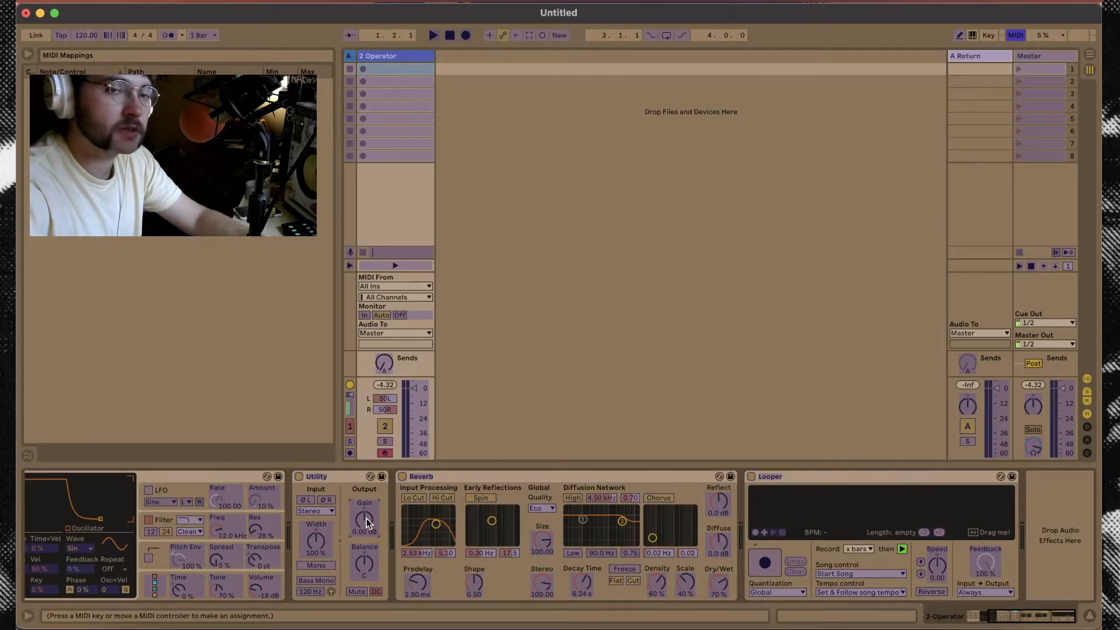
key(super+m)
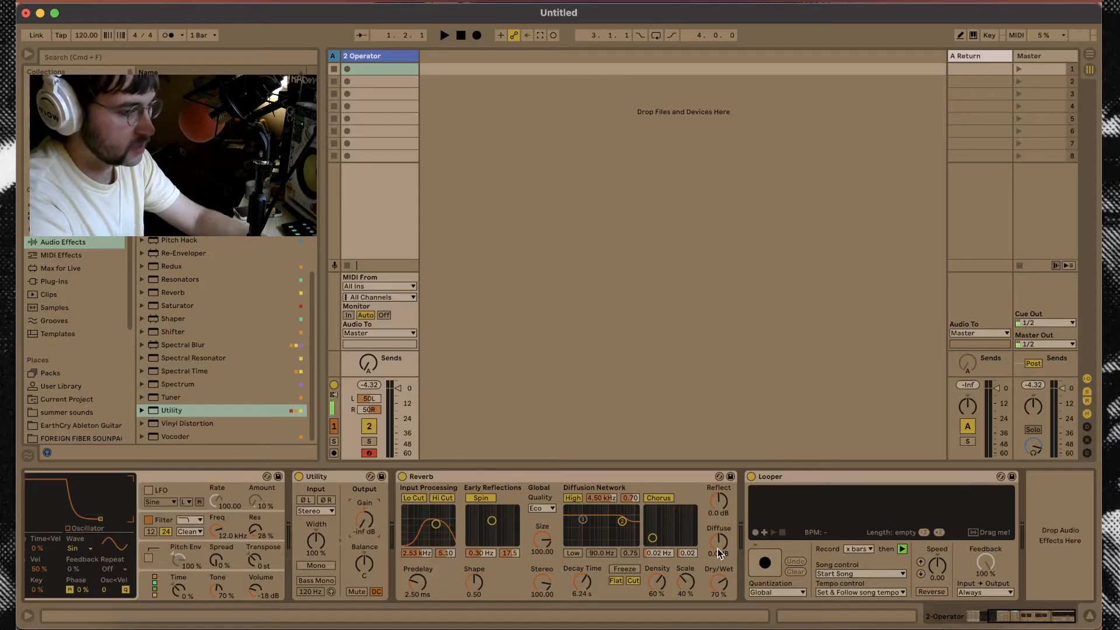
click(522, 66)
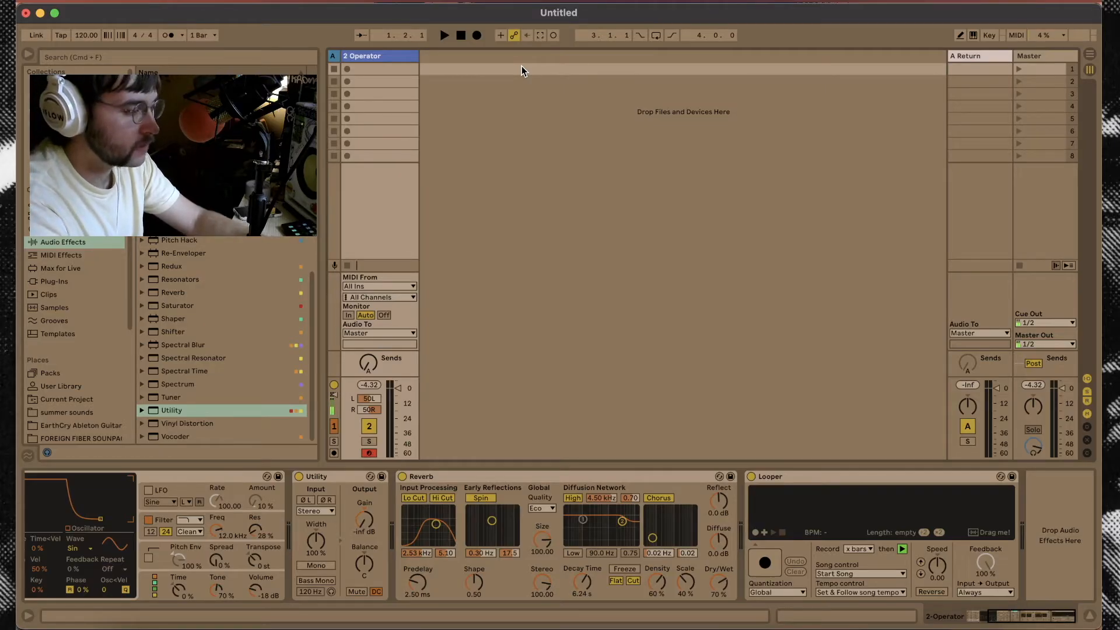
- Record a silent base loop in the Looper and overdub a first layer, fading the Utility gain in and back to -inf dB
click(766, 564)
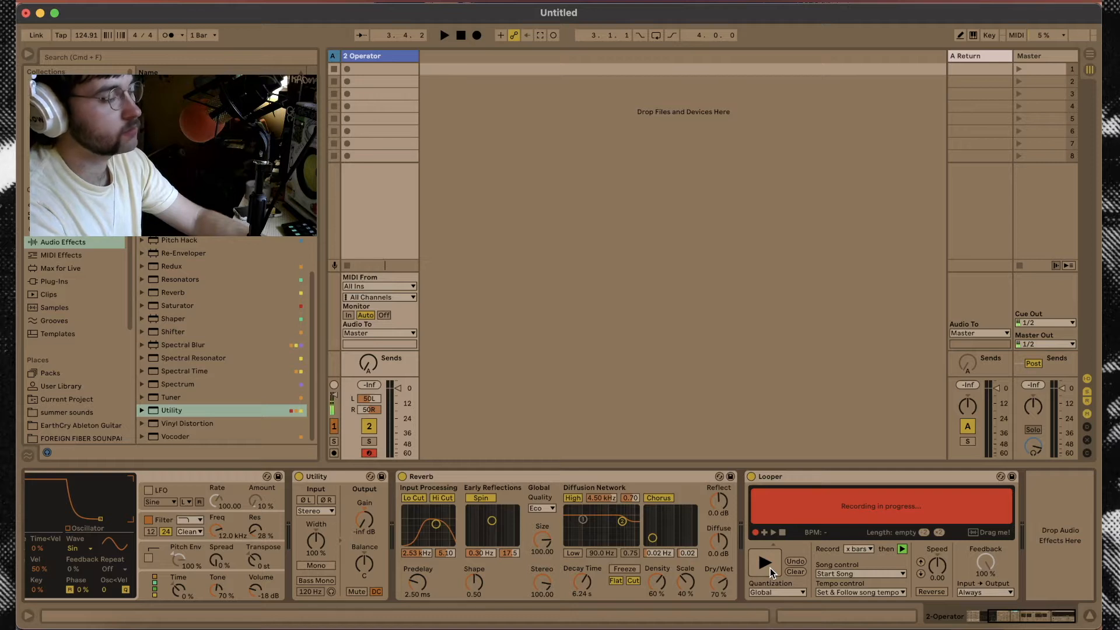
click(770, 568)
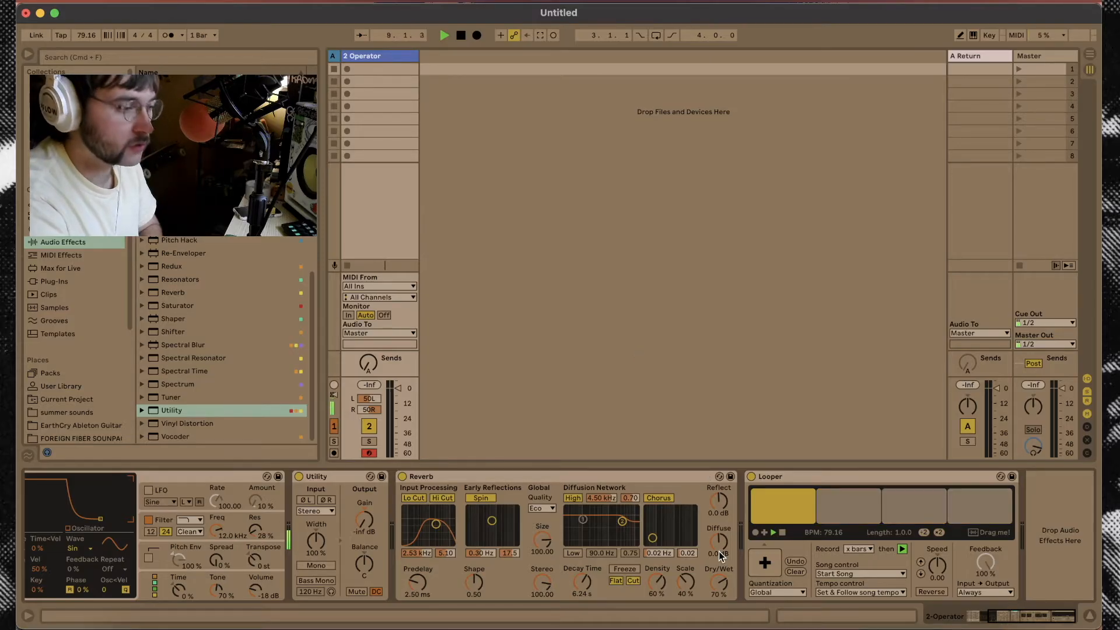
click(770, 563)
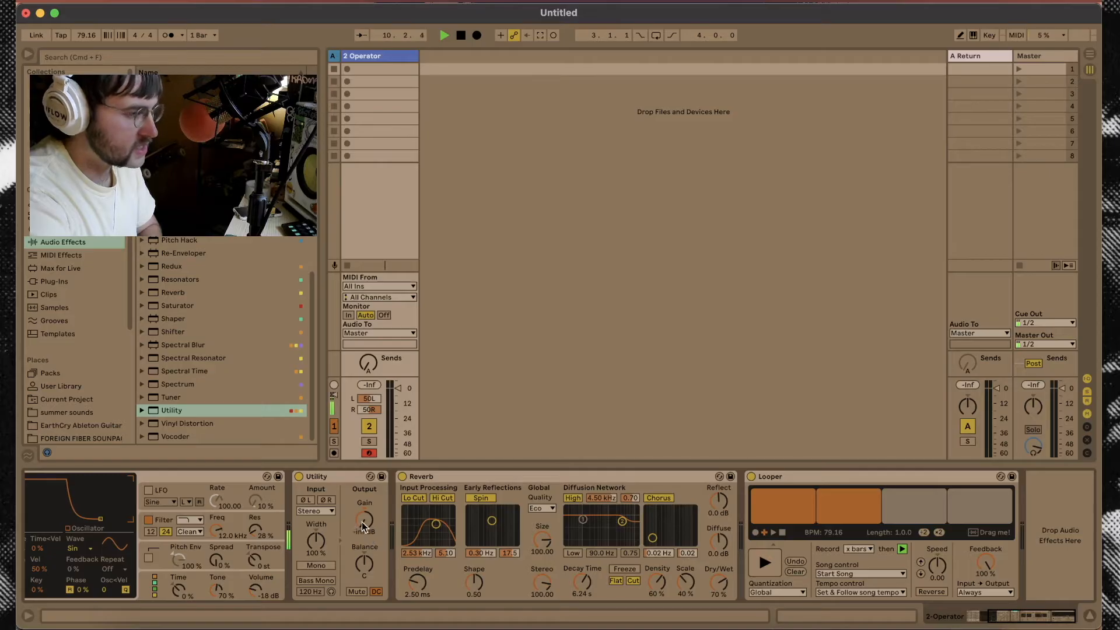
mouse_move(368, 520)
mouse_down()
mouse_move(368, 485)
mouse_move(367, 520)
mouse_up()
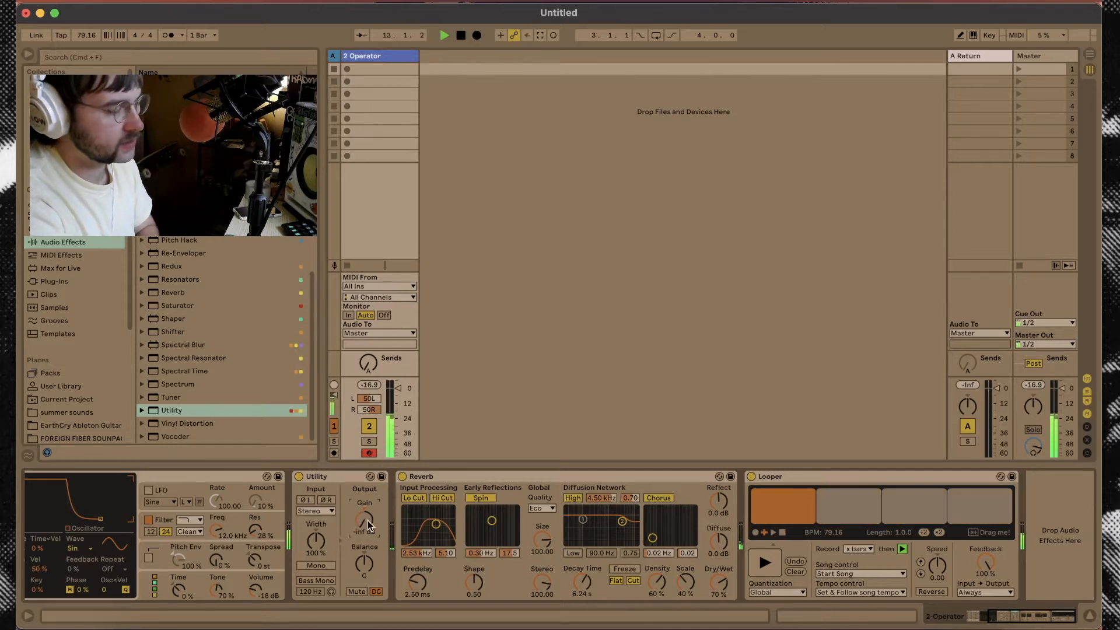
click(774, 565)
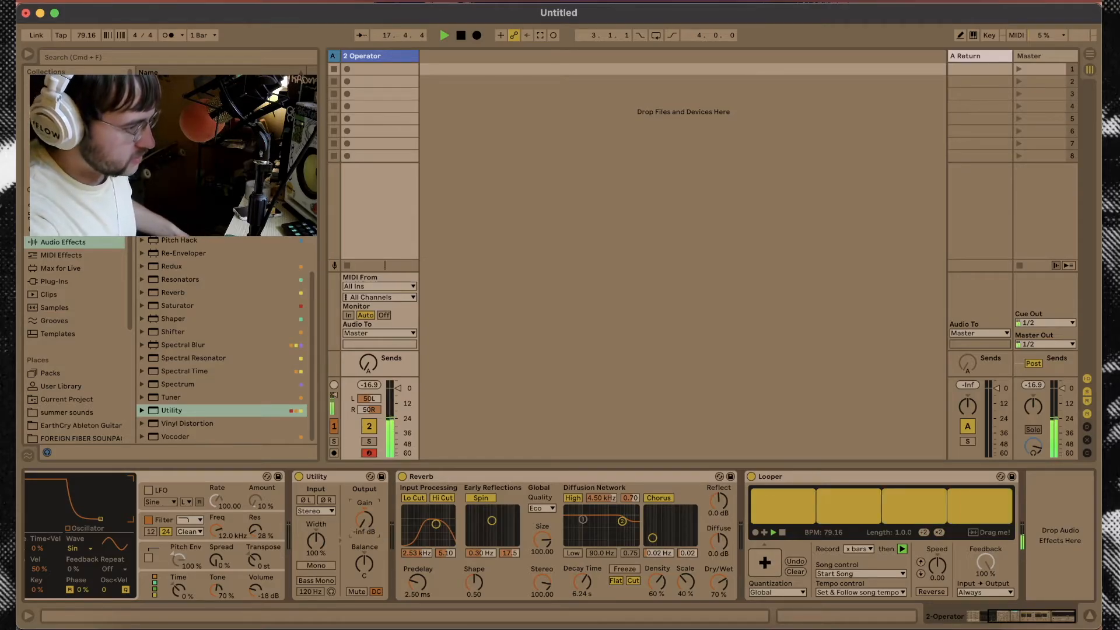
- Overdub two more layers onto the loop, trying each swell with the Utility gain during playback before recording it
drag(364, 520, 364, 503)
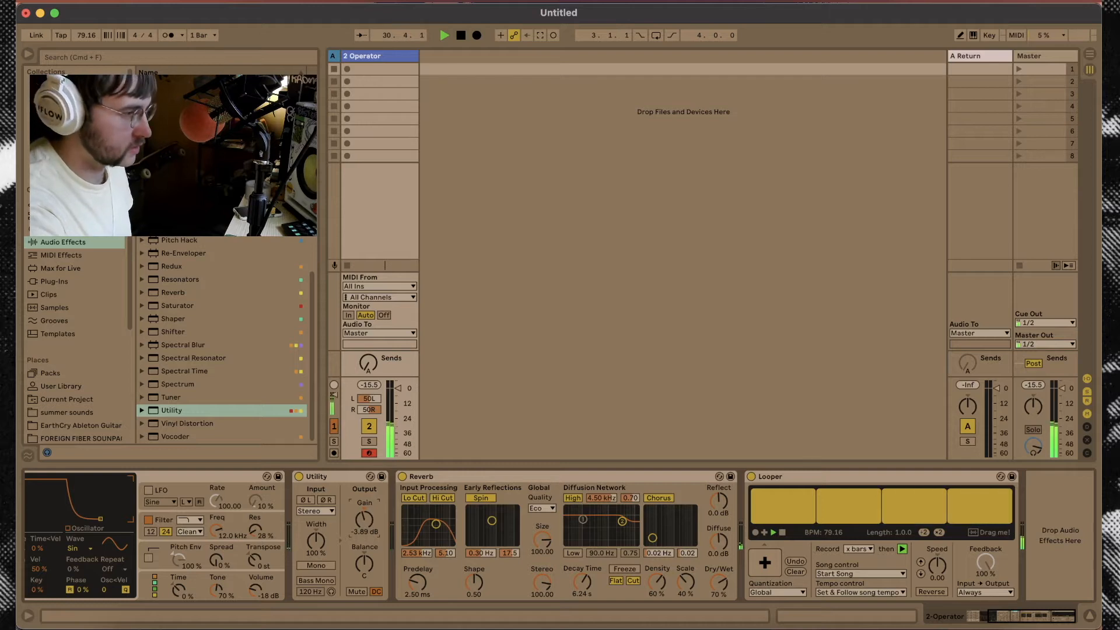
drag(364, 518, 364, 577)
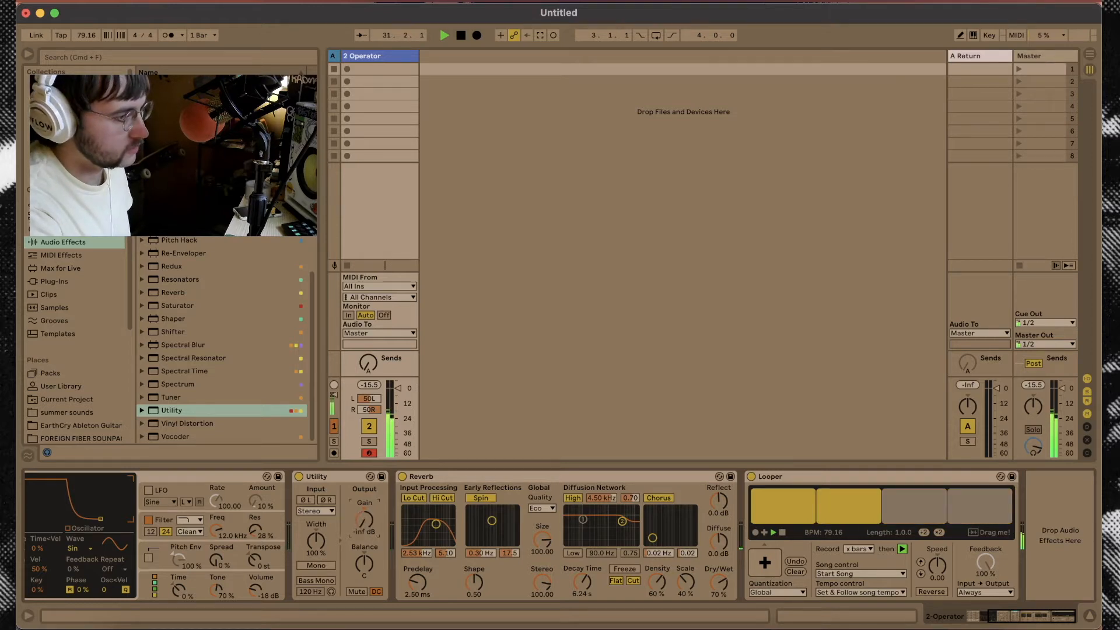
click(773, 569)
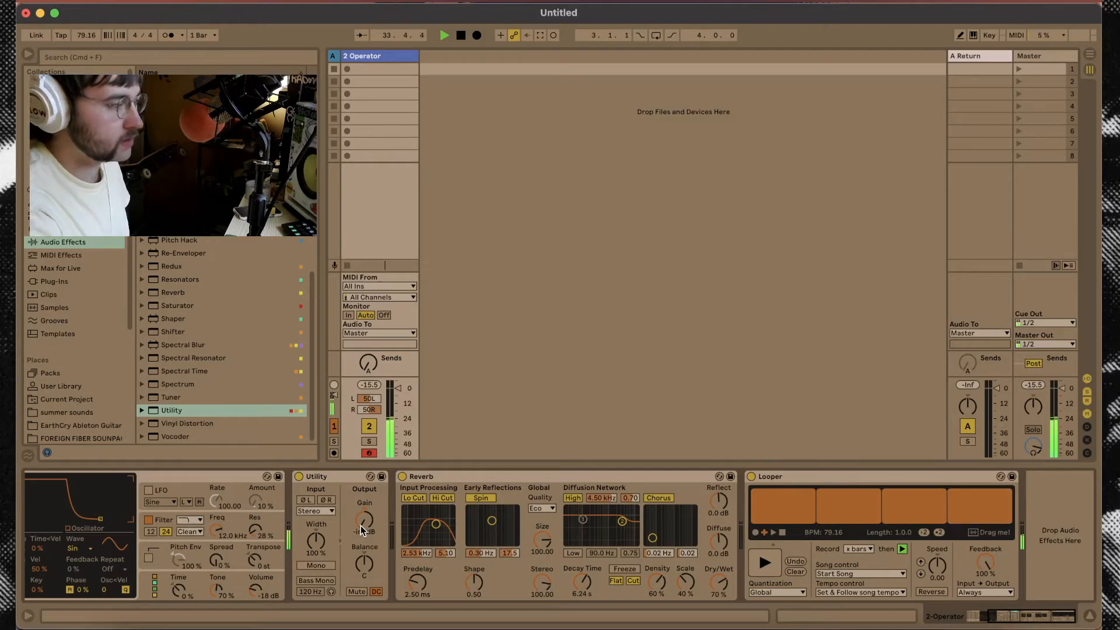
mouse_move(365, 524)
mouse_down()
mouse_move(365, 494)
mouse_move(365, 508)
mouse_up()
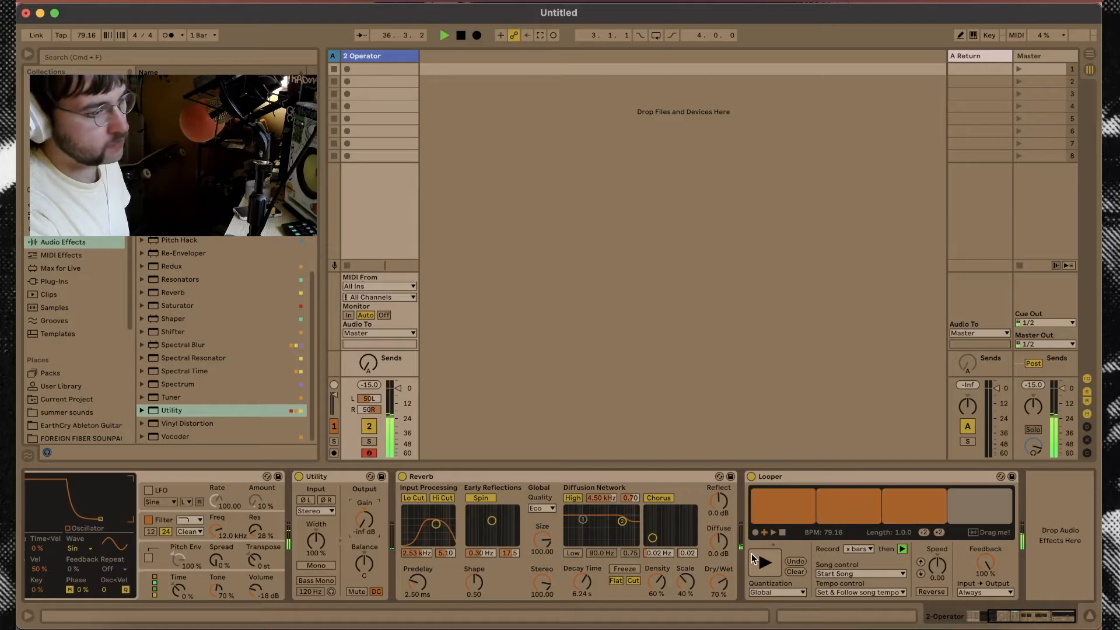
click(763, 561)
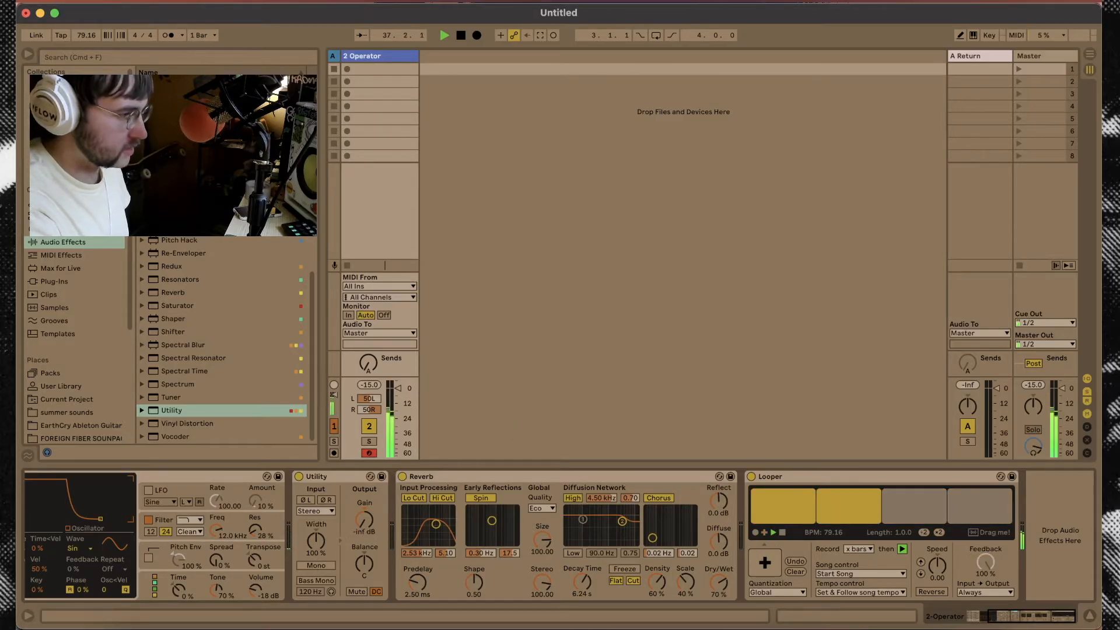
drag(364, 521, 364, 512)
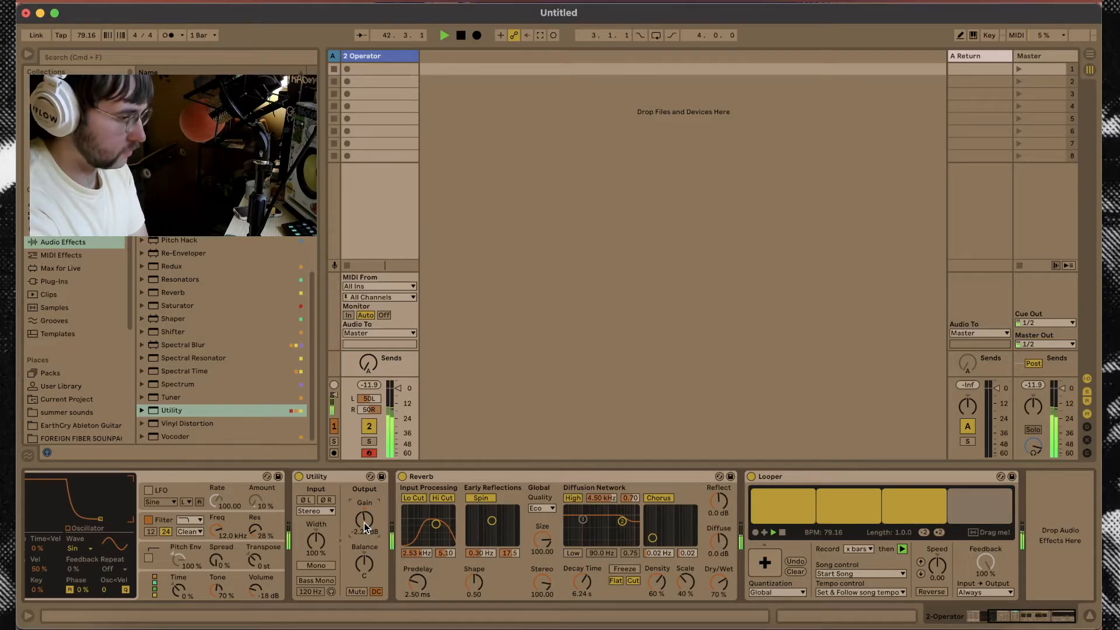
drag(364, 522, 364, 578)
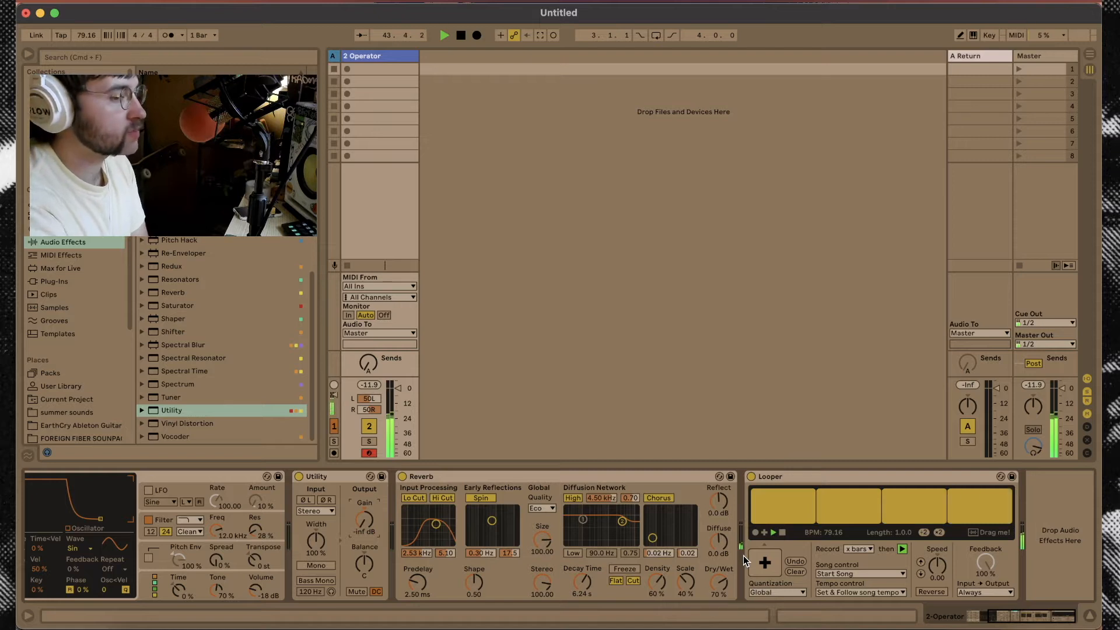
click(773, 566)
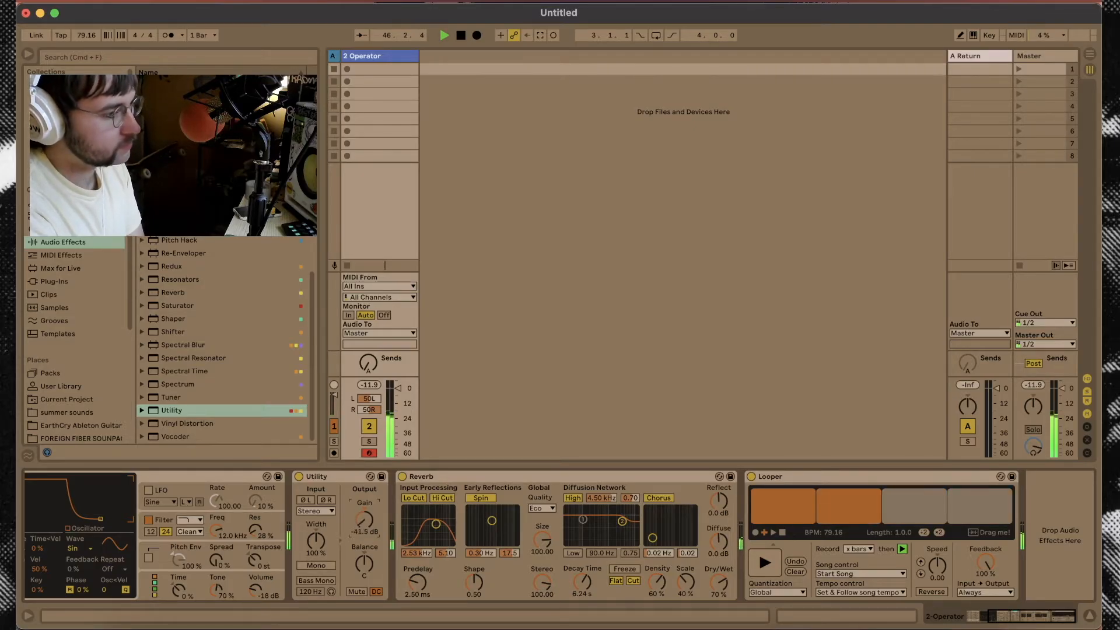
click(777, 563)
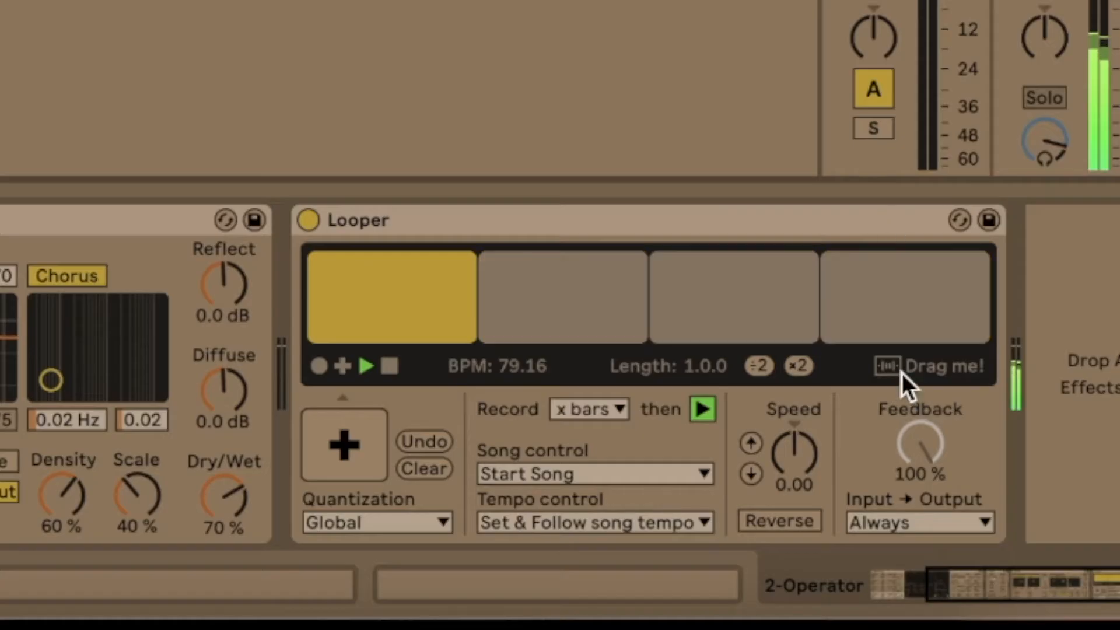
- Export the Looper audio as a clip on a new audio track, and return to the Operator track's devices
drag(902, 373, 450, 69)
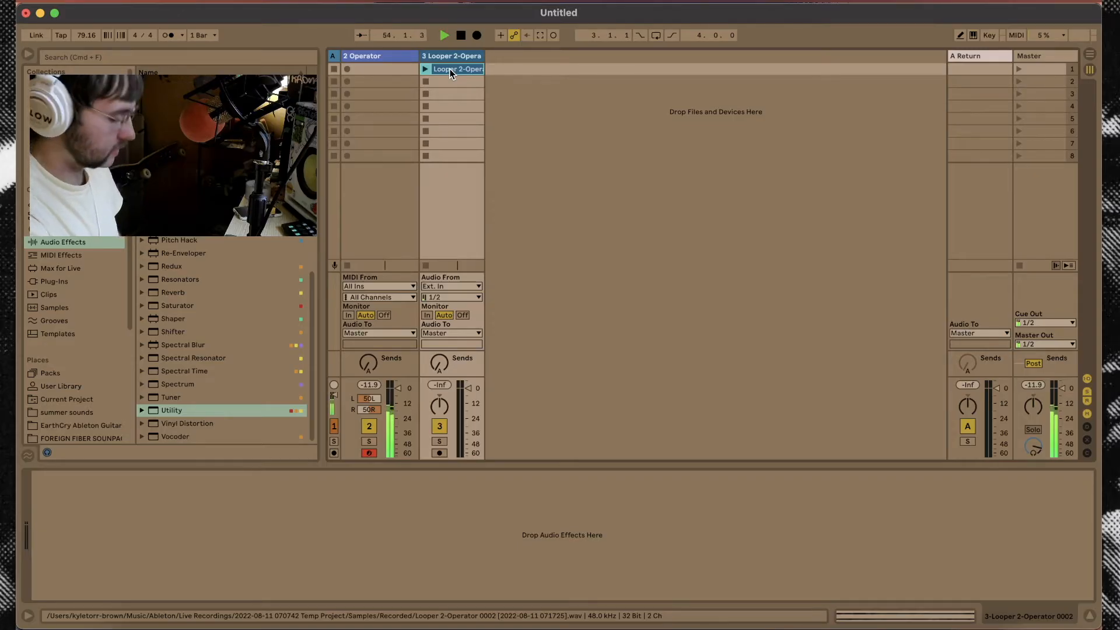
click(392, 55)
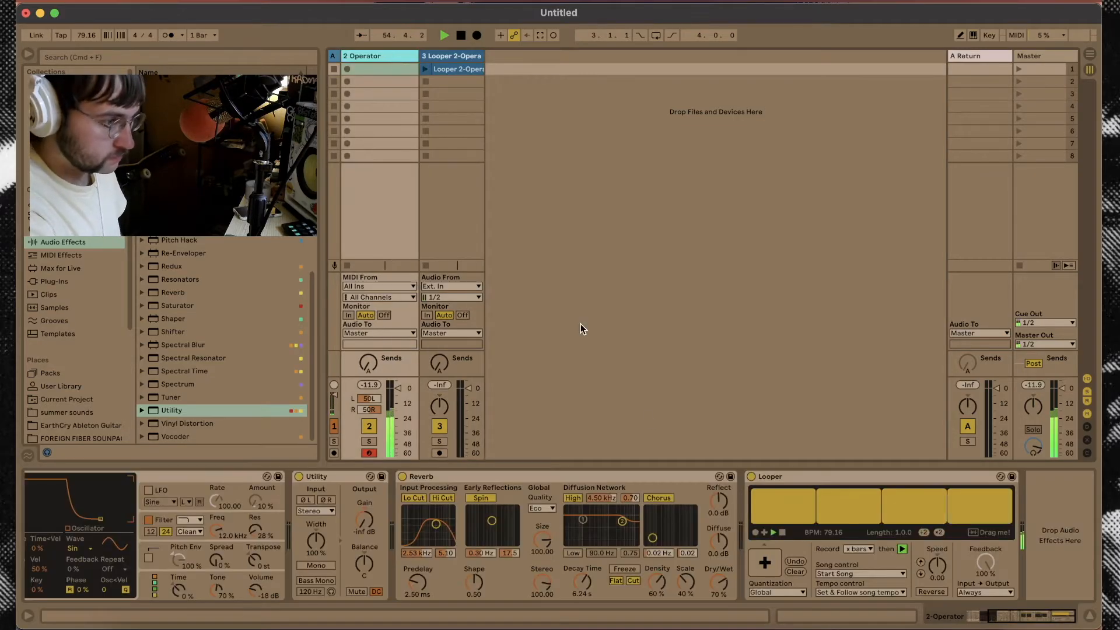
- Overdub several further layers in the Looper, swelling each one with the Utility gain, and end in playback mode
click(764, 562)
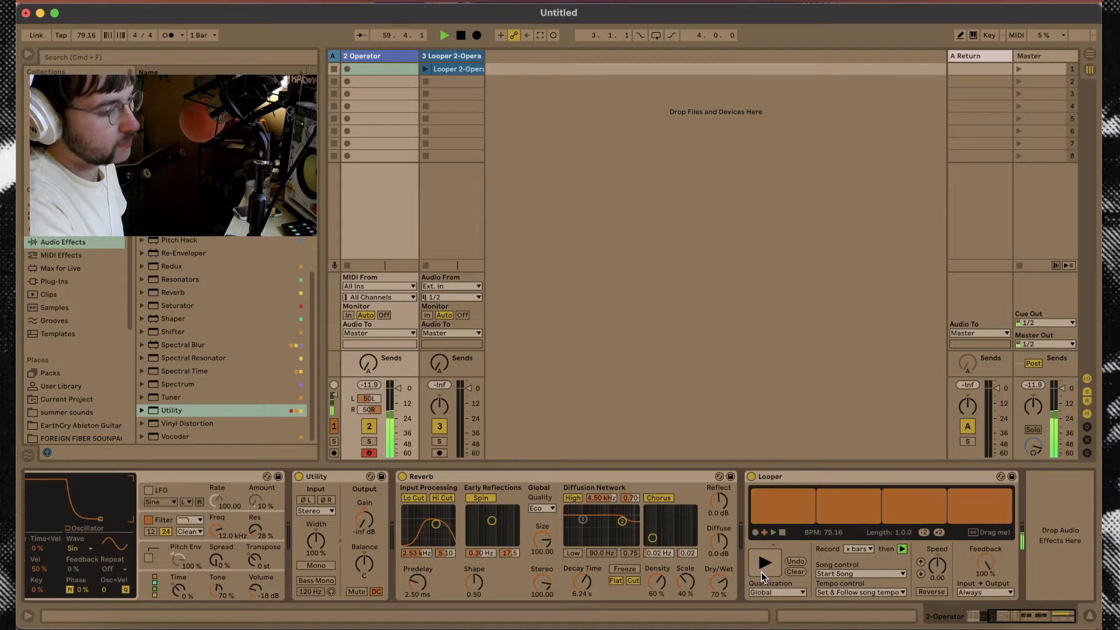
click(764, 563)
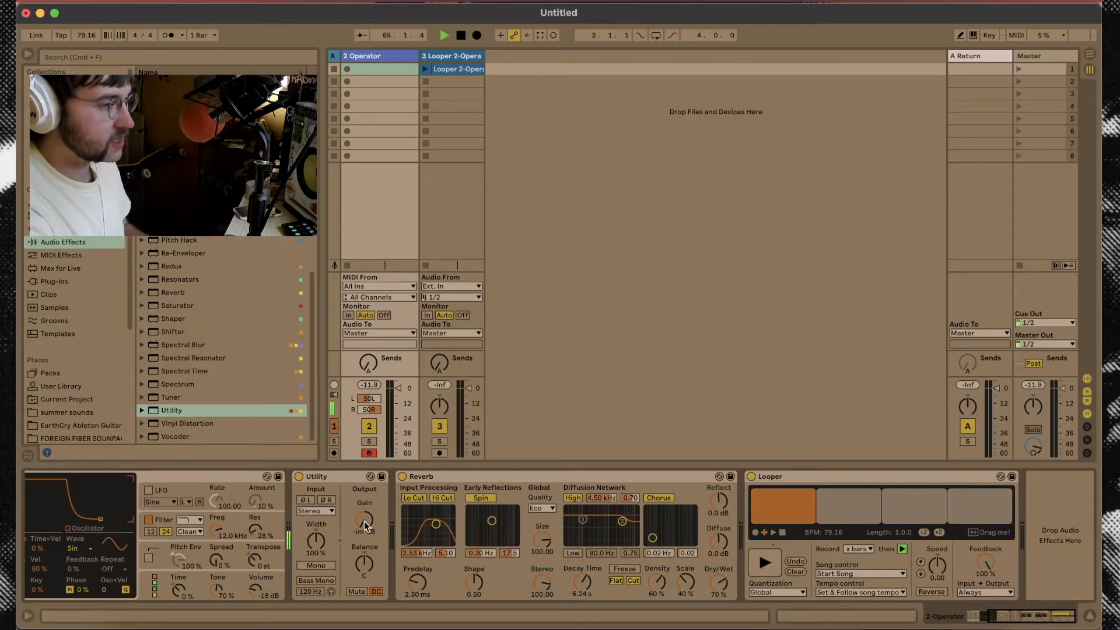
mouse_move(364, 521)
mouse_down()
mouse_move(364, 484)
mouse_move(364, 520)
mouse_up()
click(765, 563)
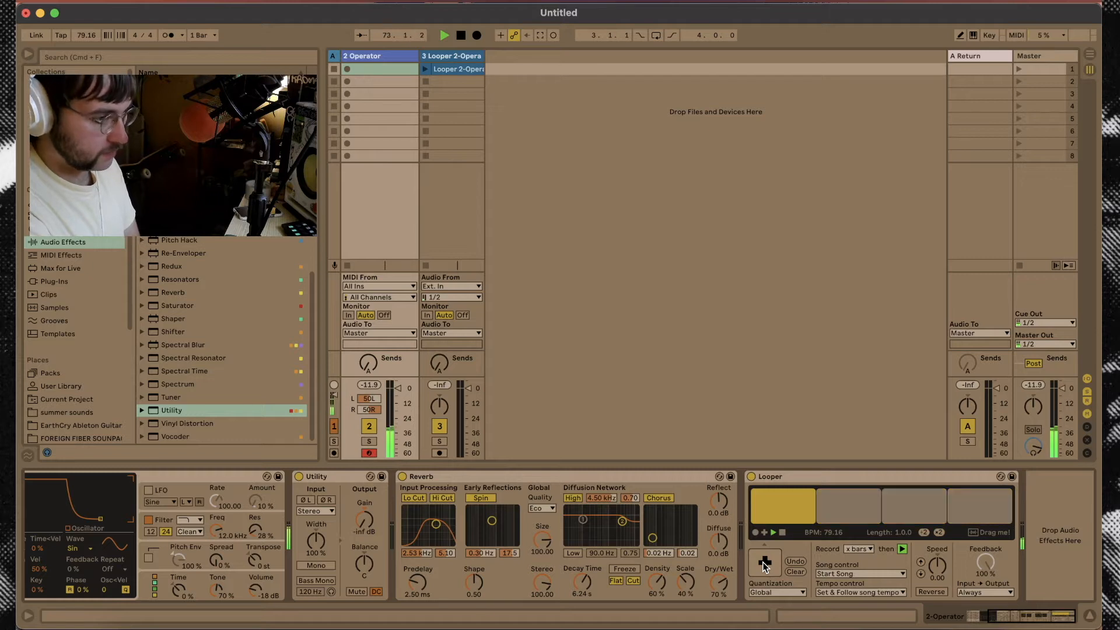
click(764, 565)
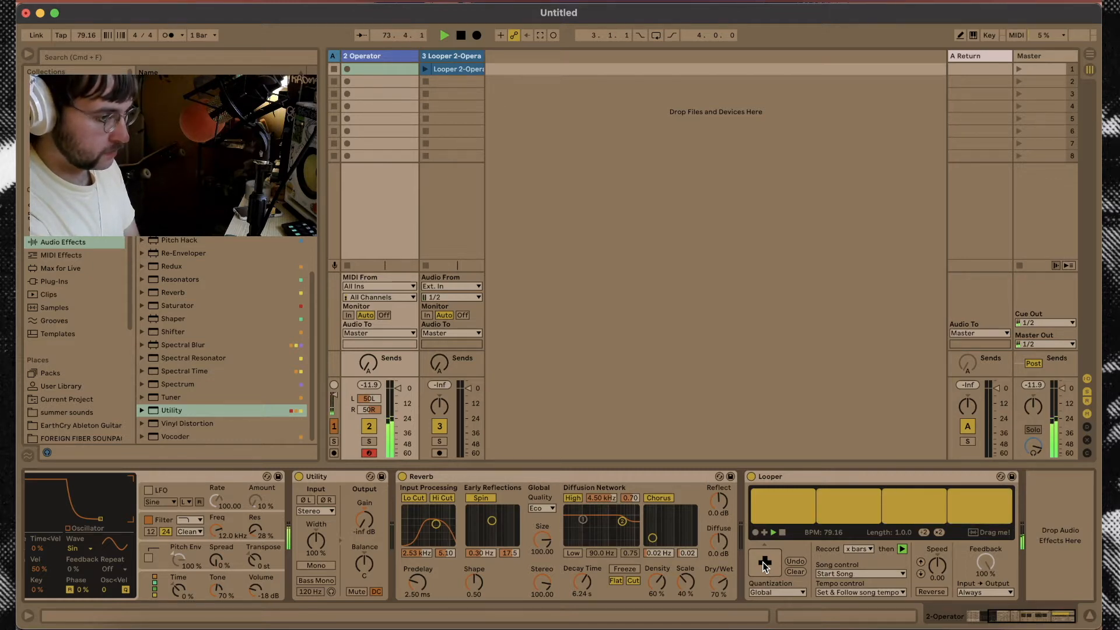
mouse_move(362, 524)
mouse_down()
mouse_move(362, 496)
mouse_move(362, 528)
mouse_up()
click(765, 563)
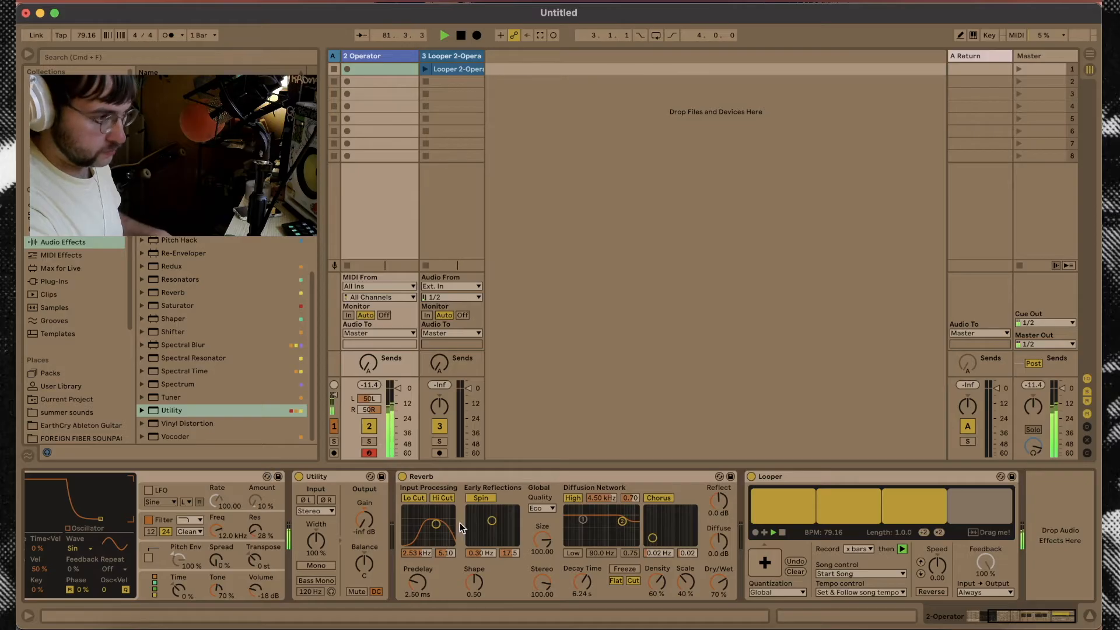
click(760, 560)
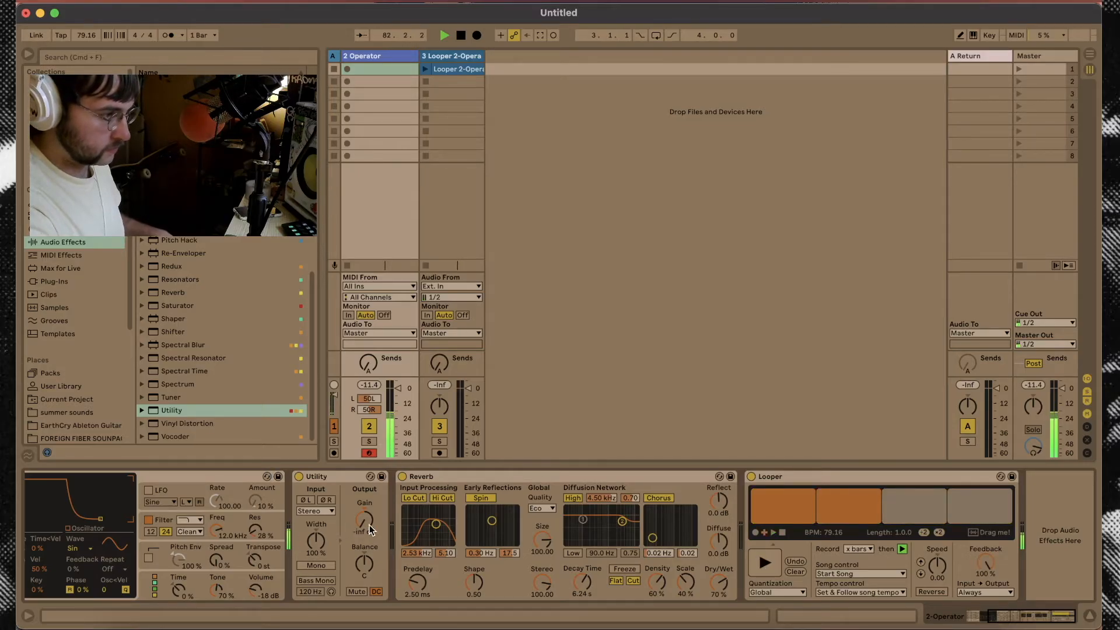
mouse_move(367, 523)
mouse_down()
mouse_move(366, 511)
mouse_move(366, 537)
mouse_up()
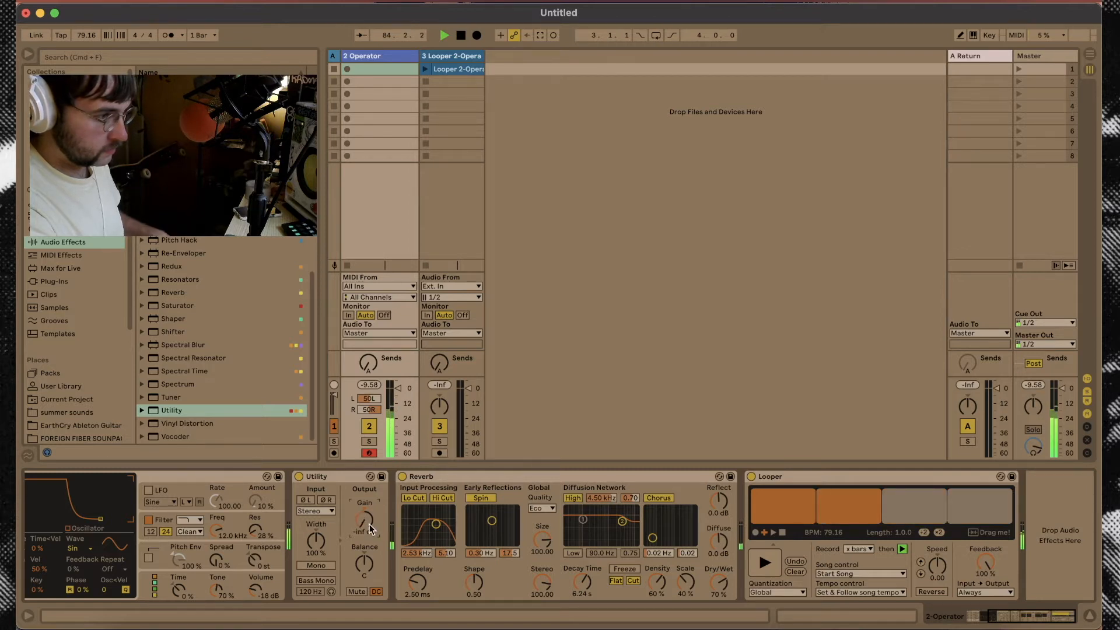
click(764, 562)
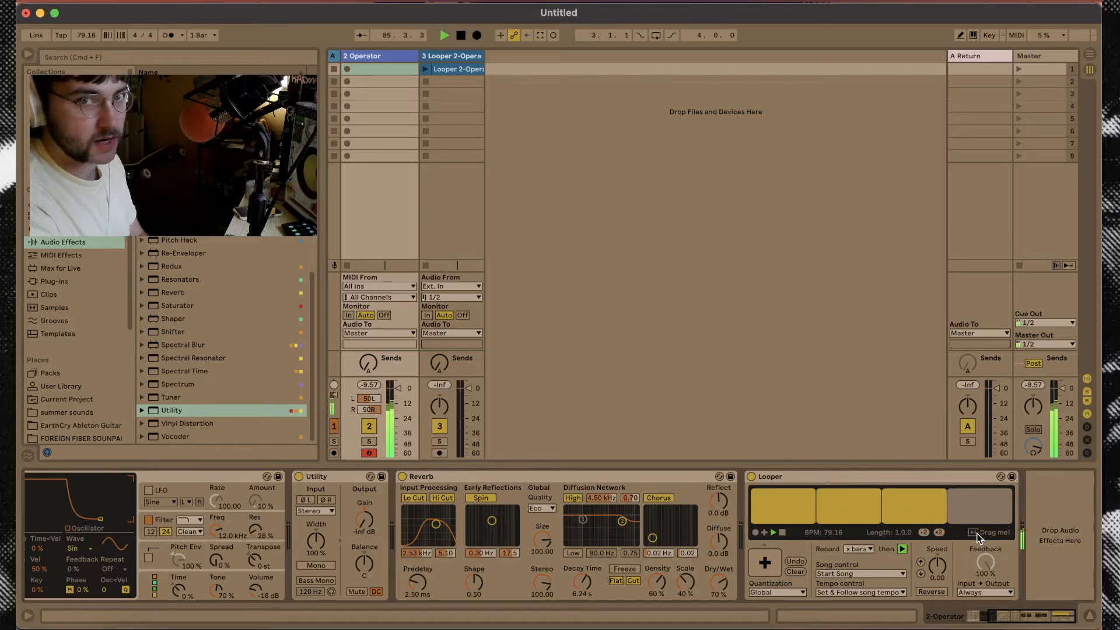
- Export the updated Looper audio into the second clip slot of the Looper audio track
drag(980, 536, 453, 83)
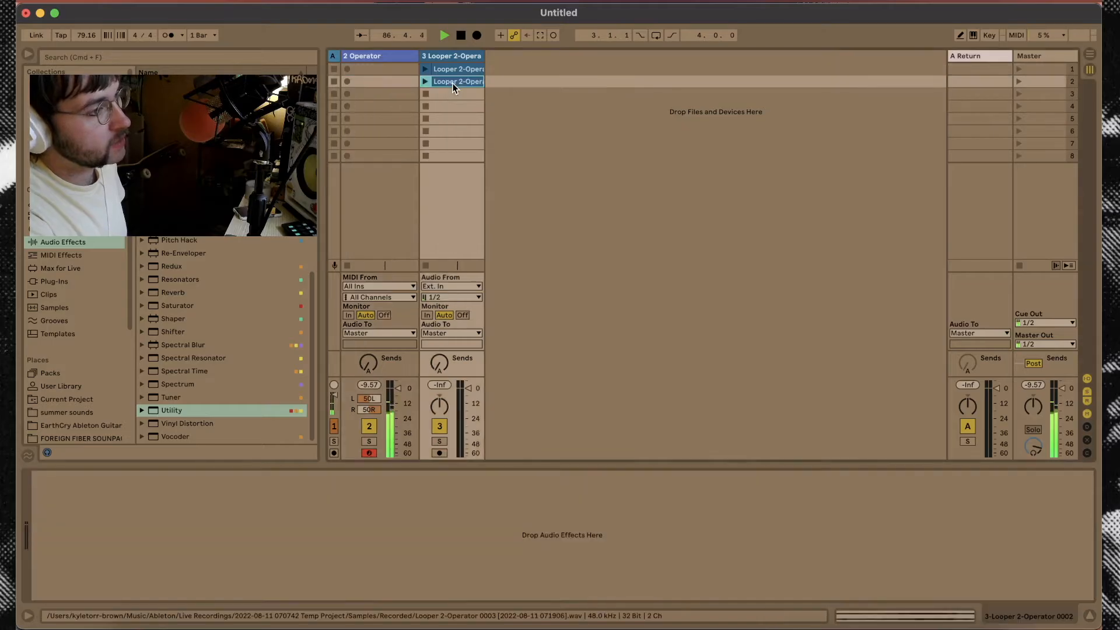
- Return to the Operator track's devices and overdub another layer in the Looper, swelling the Utility gain up and back down
click(391, 58)
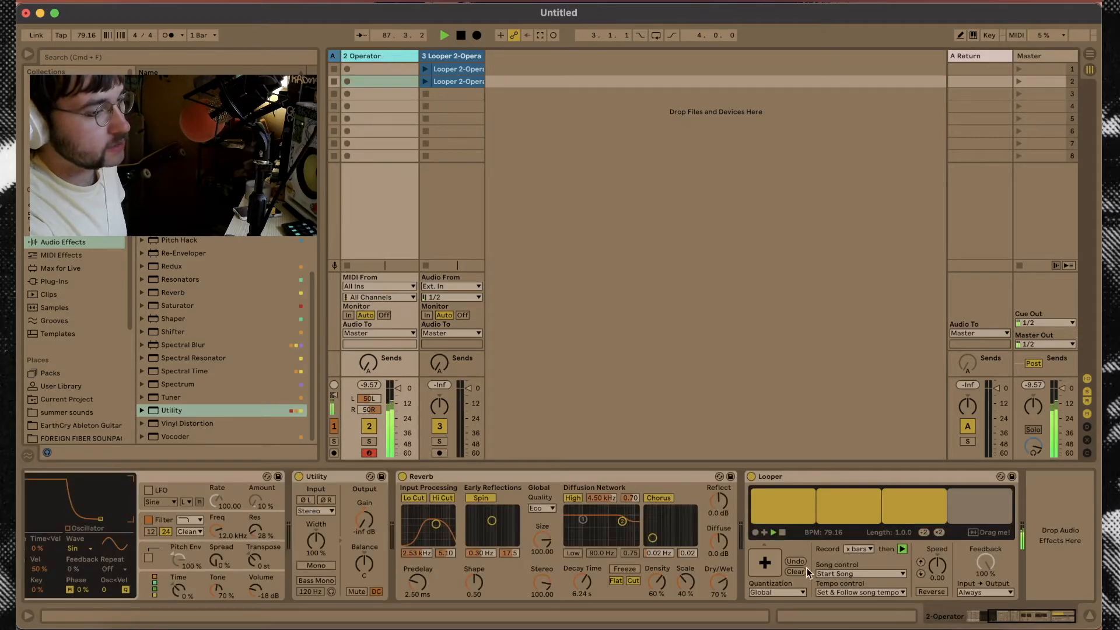
click(760, 565)
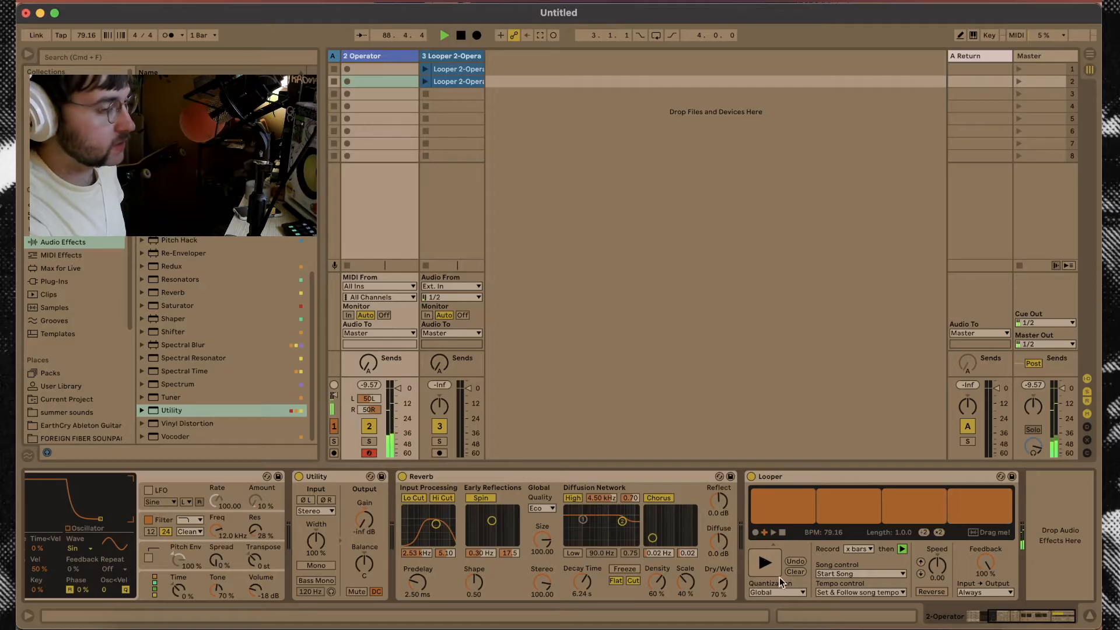
click(766, 565)
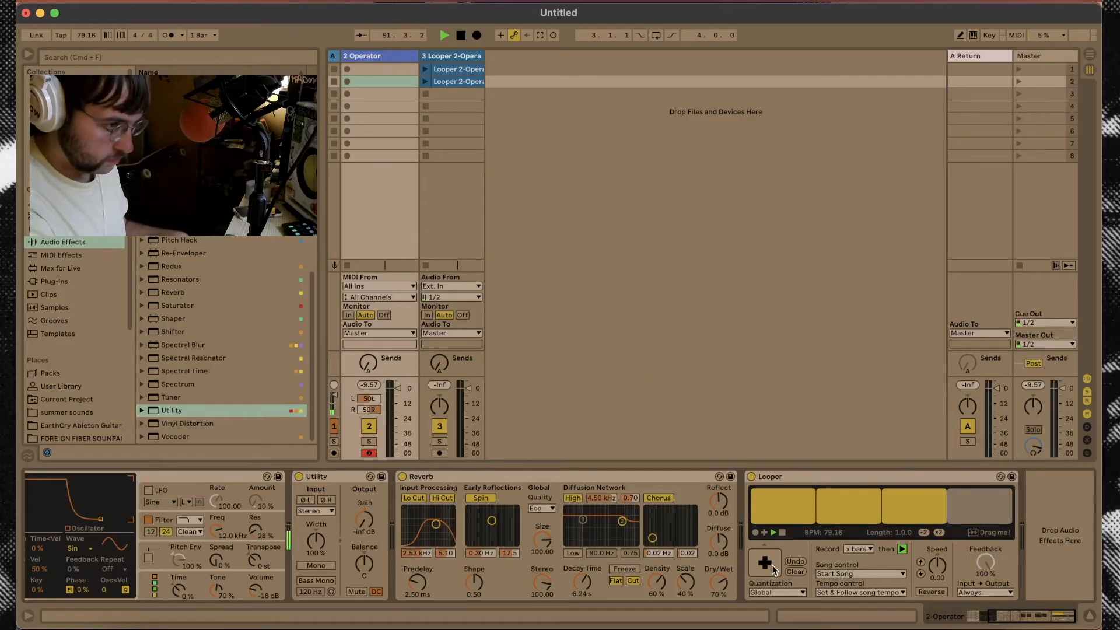
drag(362, 527, 362, 513)
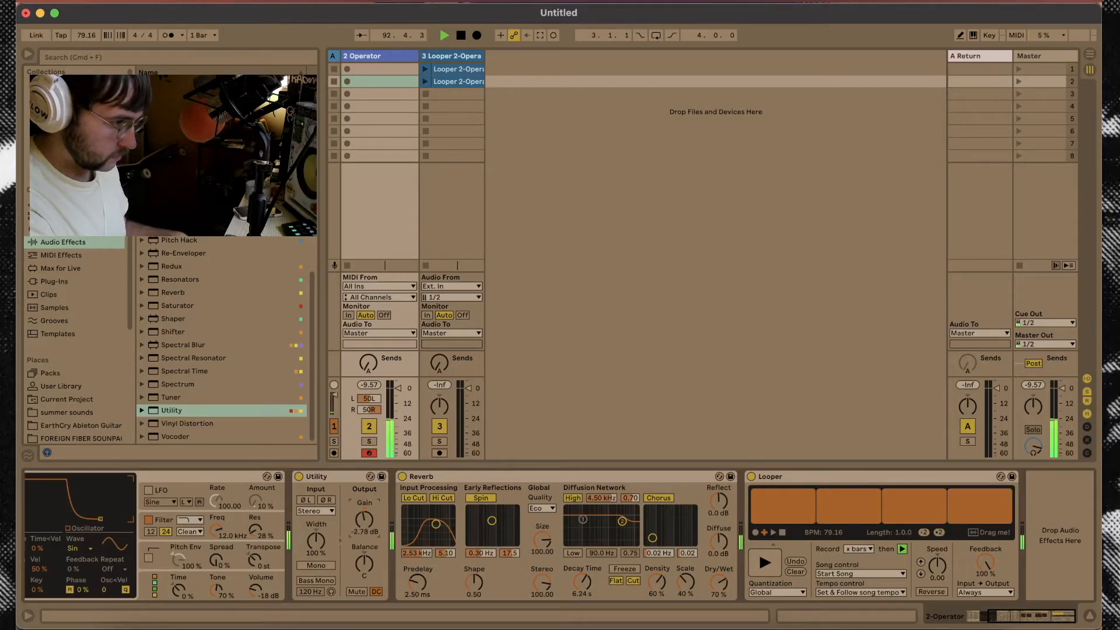
mouse_move(362, 513)
mouse_down()
mouse_move(362, 503)
mouse_move(362, 528)
mouse_up()
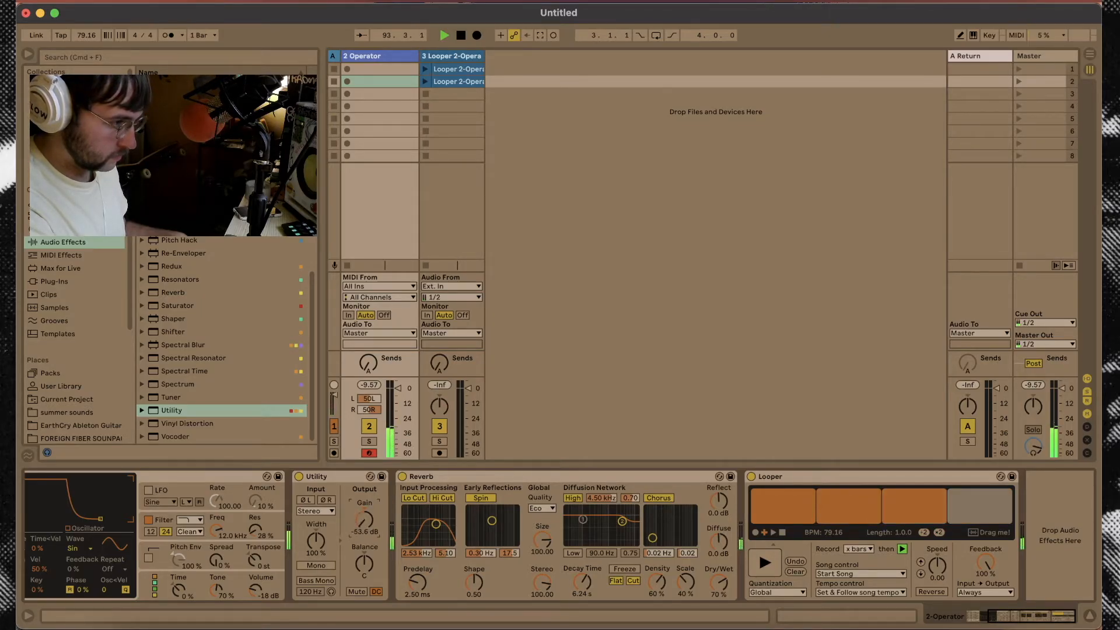
click(767, 570)
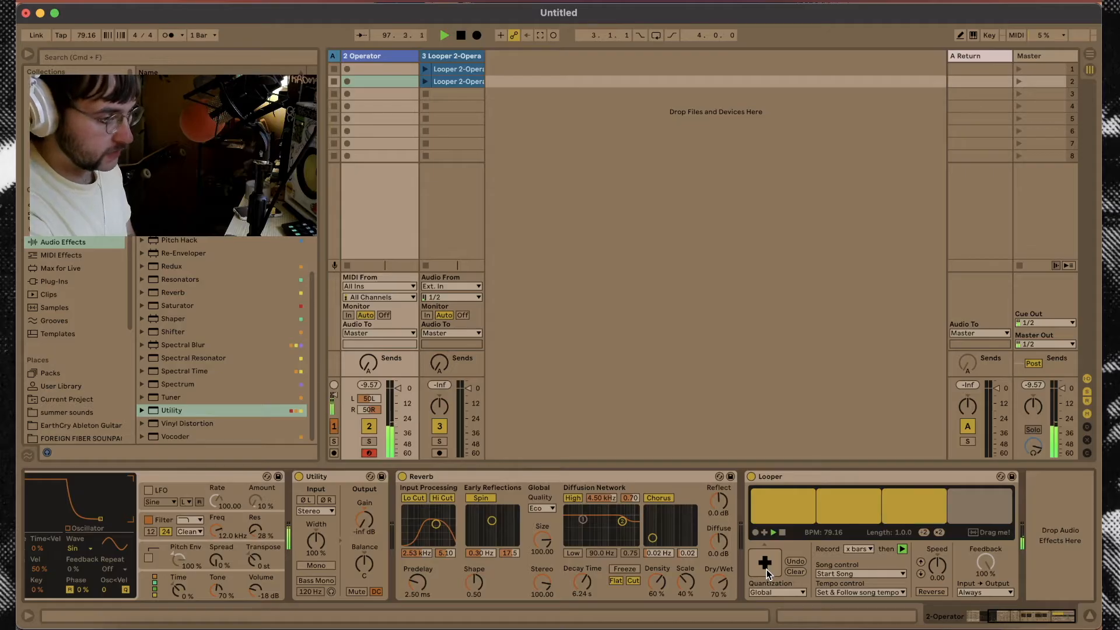
- Overdub two more Looper layers with Utility gain swells, lowering the gain to -inf dB and returning to loop playback after each
click(767, 570)
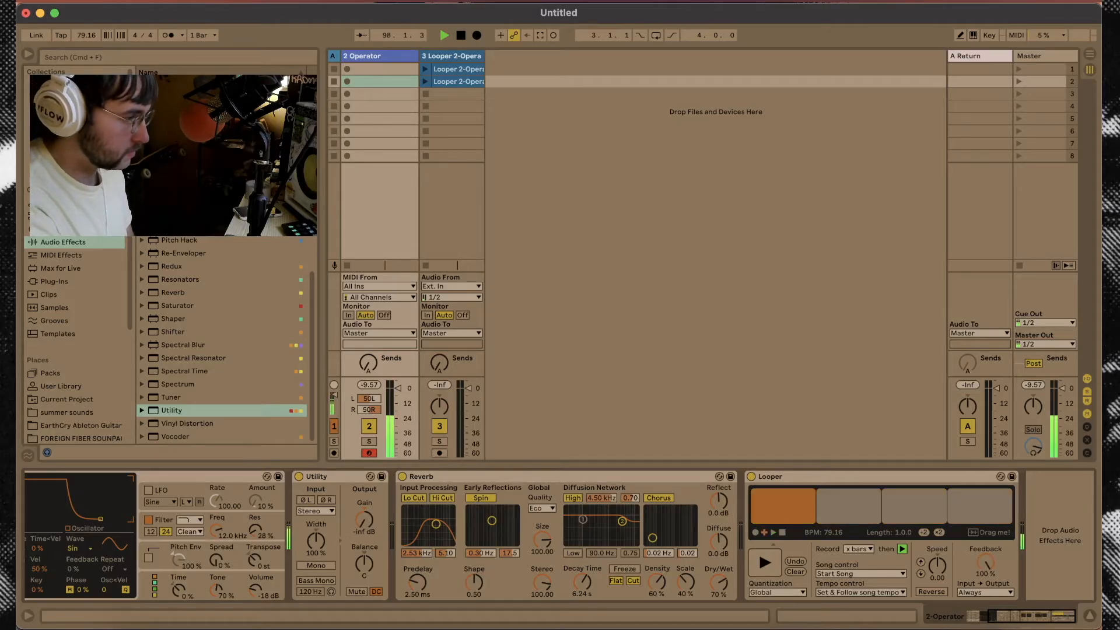
drag(365, 521, 365, 492)
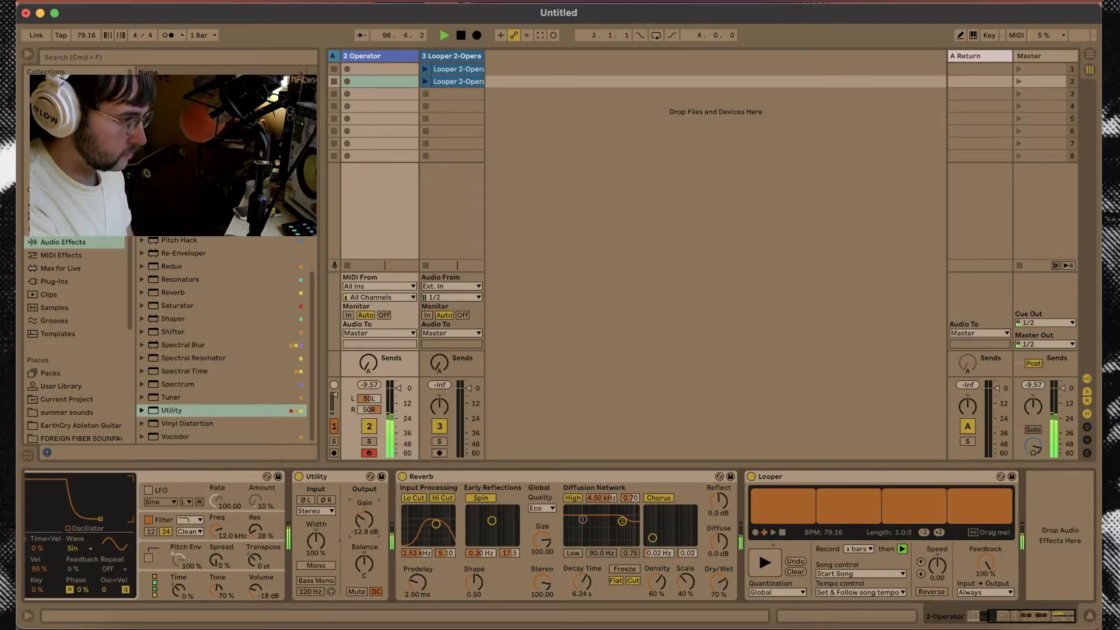
drag(364, 520, 365, 554)
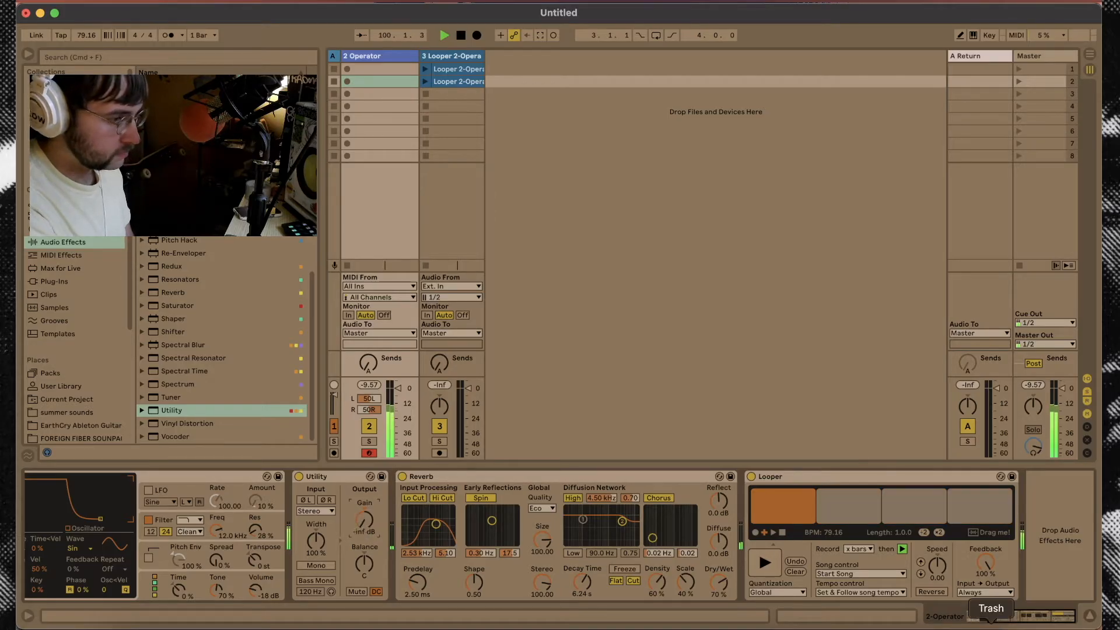
click(765, 565)
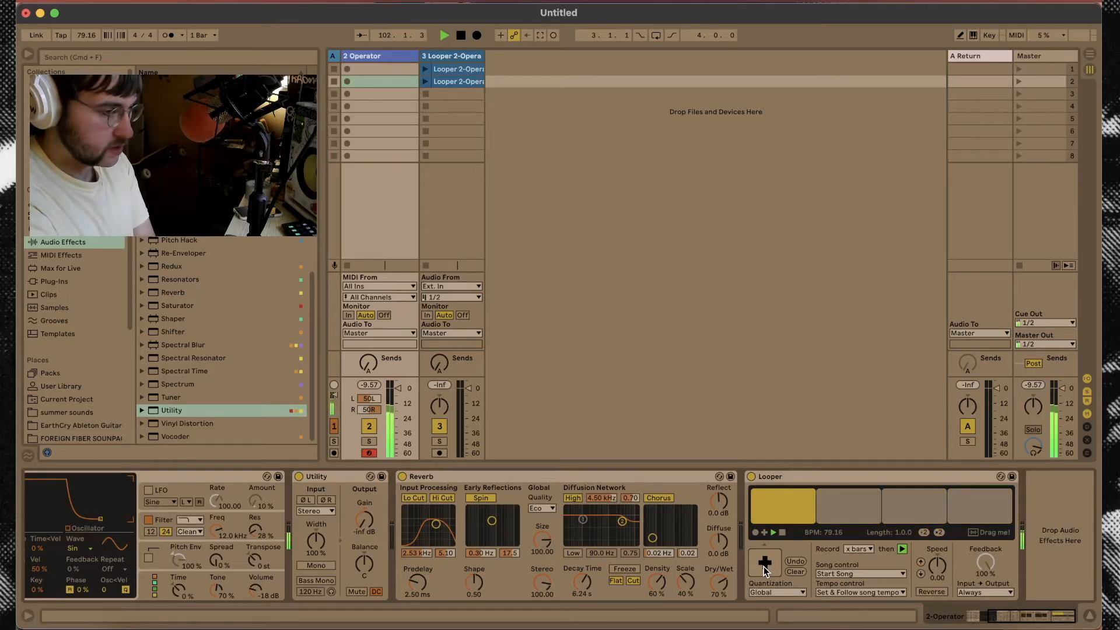
click(765, 567)
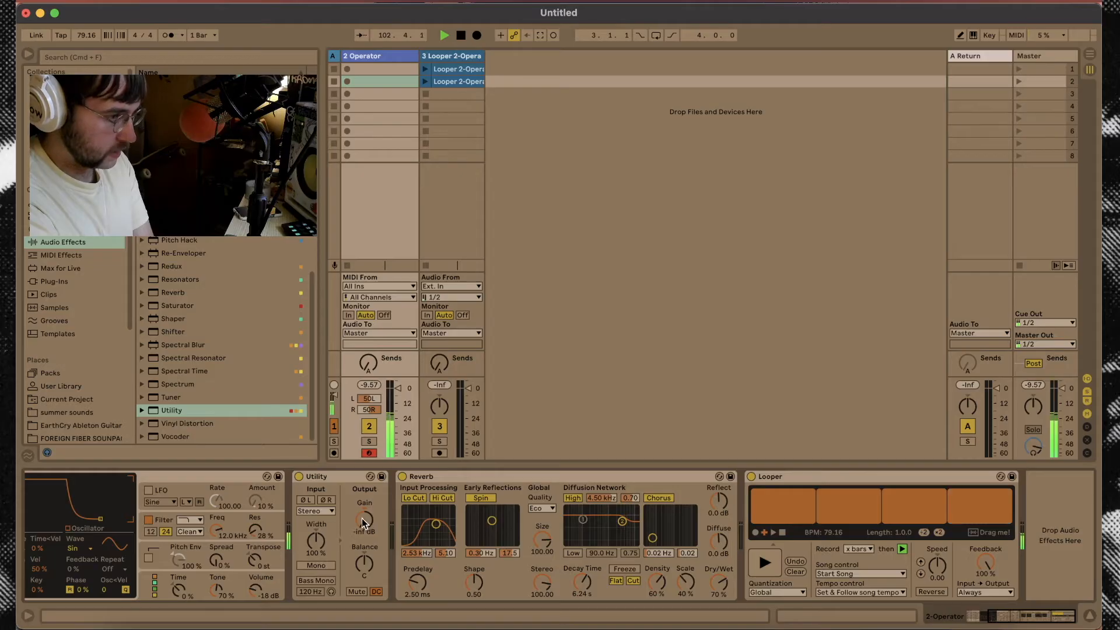
mouse_move(362, 518)
mouse_down()
mouse_move(361, 503)
mouse_move(362, 520)
mouse_up()
click(765, 562)
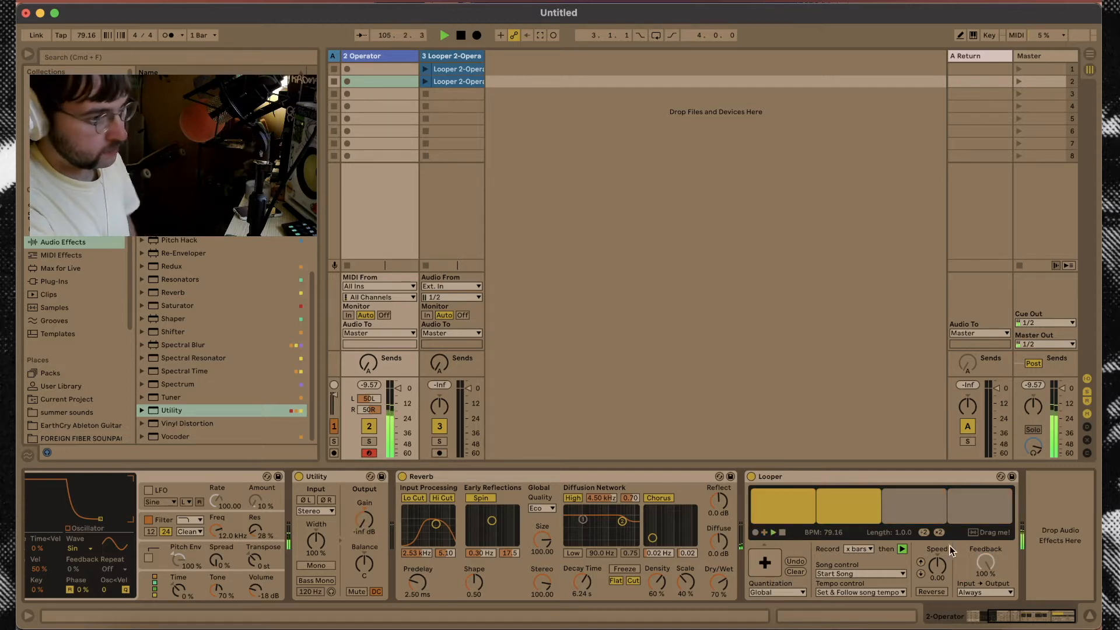
- Export the Looper audio into the third clip slot of the Looper audio track, and return to the Operator track's devices
drag(985, 537, 455, 93)
click(392, 57)
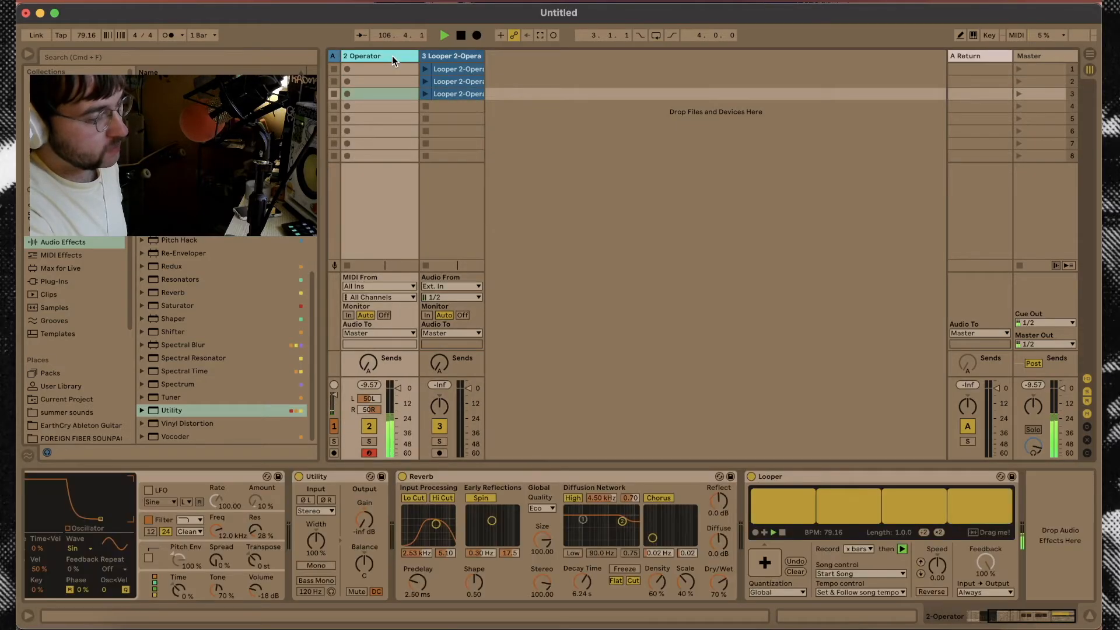
- Keep the Looper in overdub mode and layer several more sounds, fading each in and out with the Utility gain
click(776, 568)
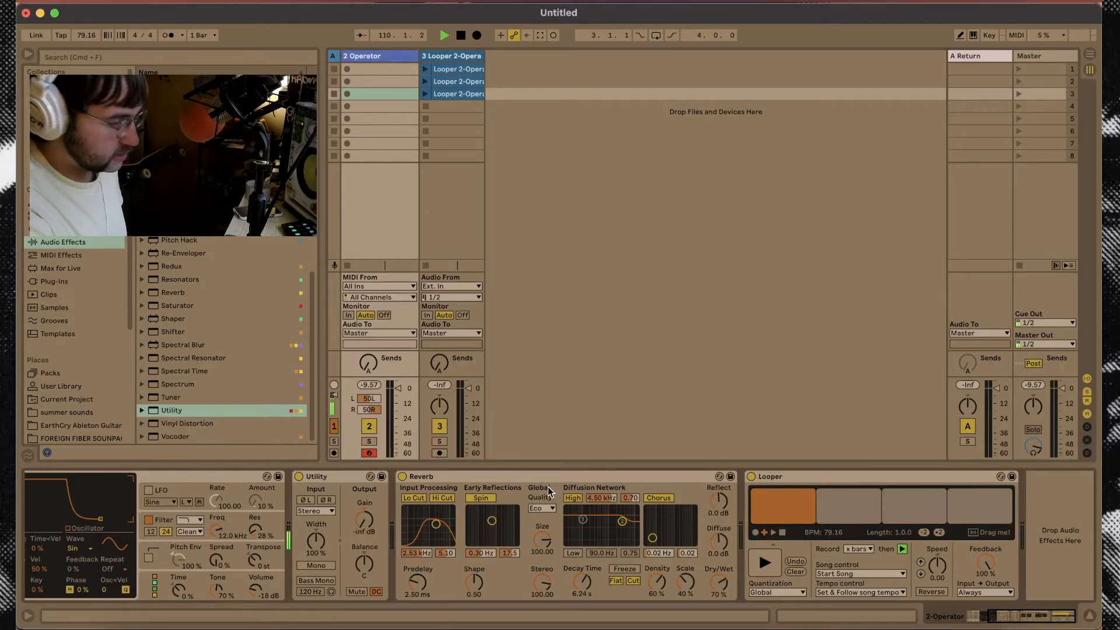
mouse_move(369, 515)
mouse_down()
mouse_move(369, 484)
mouse_move(367, 524)
mouse_up()
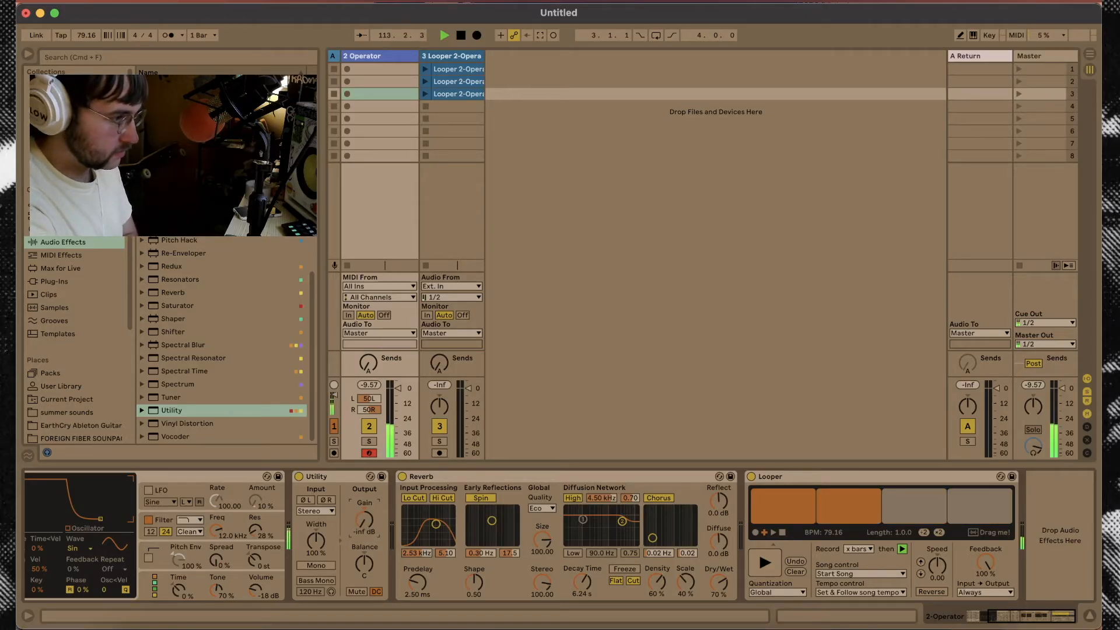
mouse_move(367, 524)
mouse_down()
mouse_move(367, 504)
mouse_move(365, 545)
mouse_up()
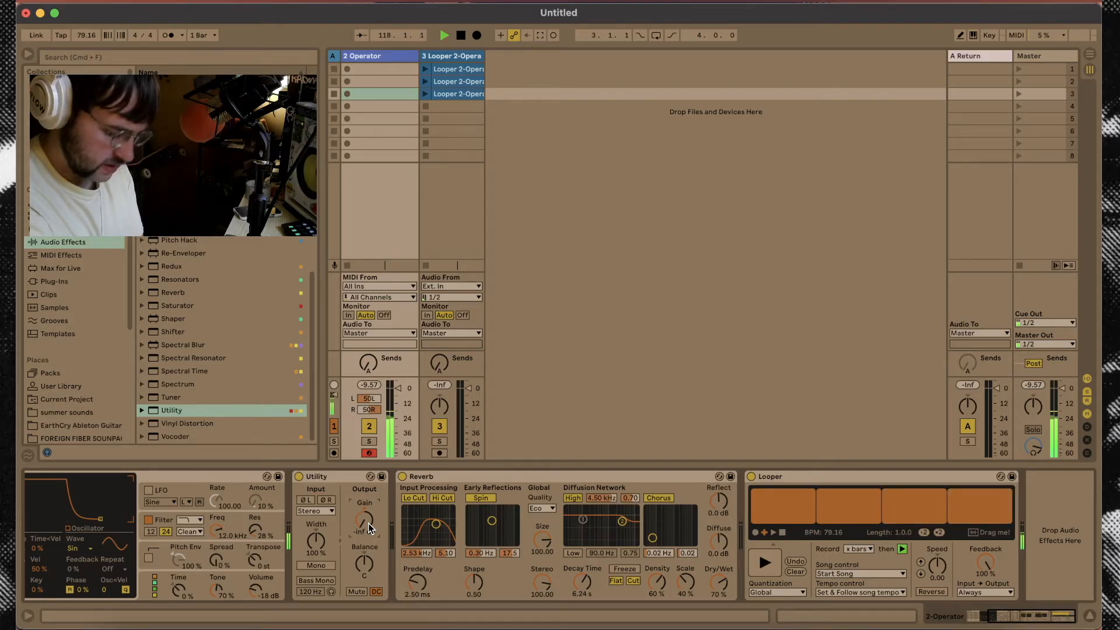
mouse_move(369, 523)
mouse_down()
mouse_move(369, 496)
mouse_move(369, 543)
mouse_up()
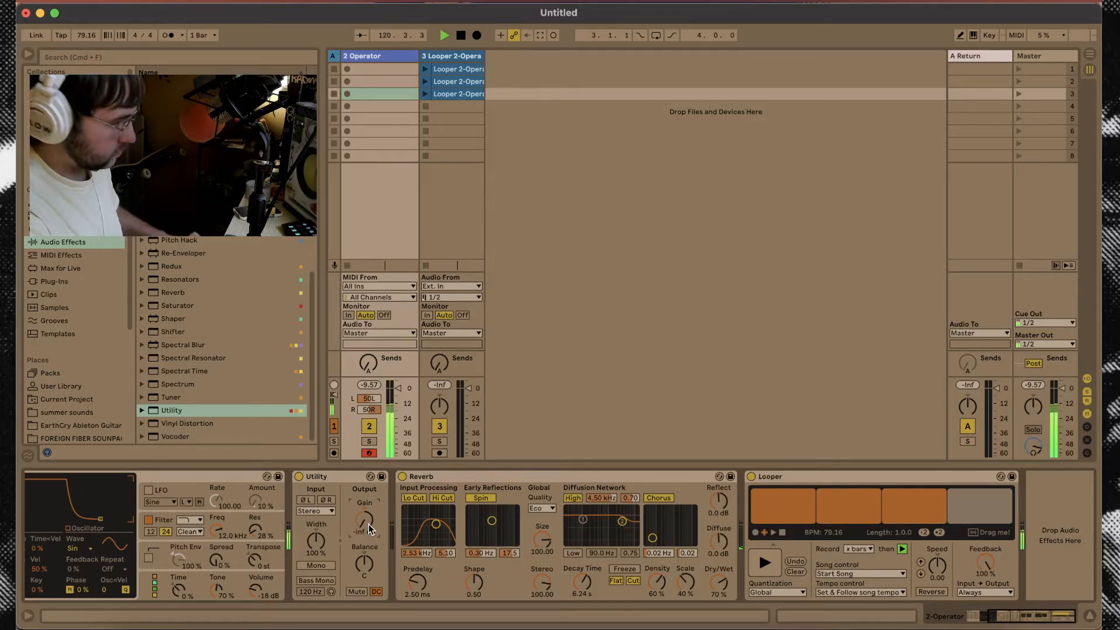
mouse_move(369, 524)
mouse_down()
mouse_move(369, 499)
mouse_move(368, 542)
mouse_up()
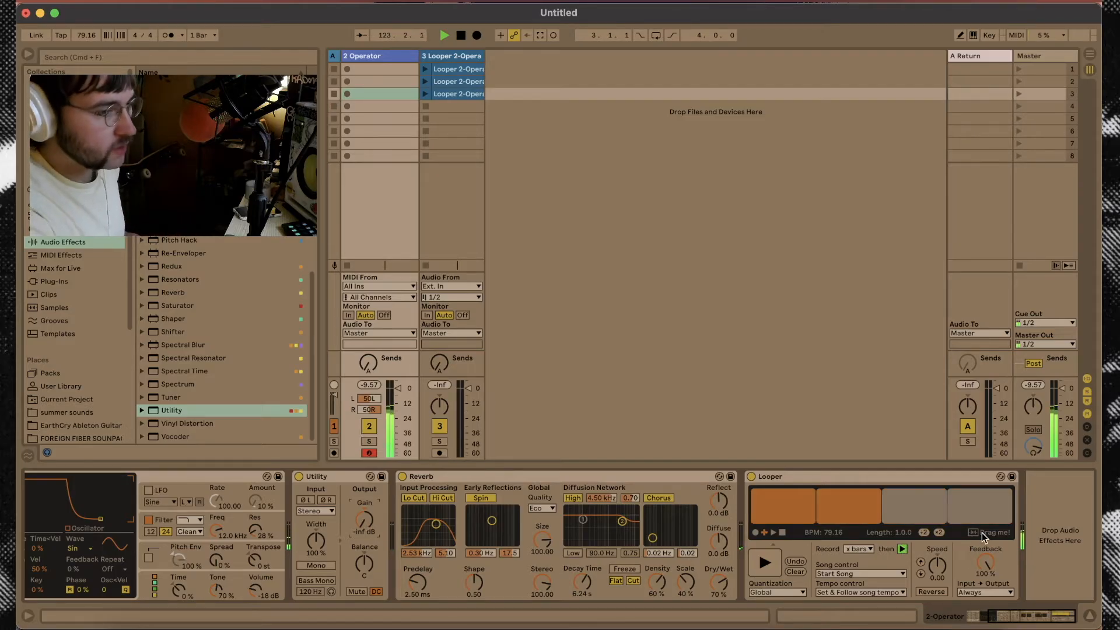
- Export the Looper audio into the fourth clip slot of the Looper audio track, and show the Operator track's devices again
drag(982, 533, 451, 106)
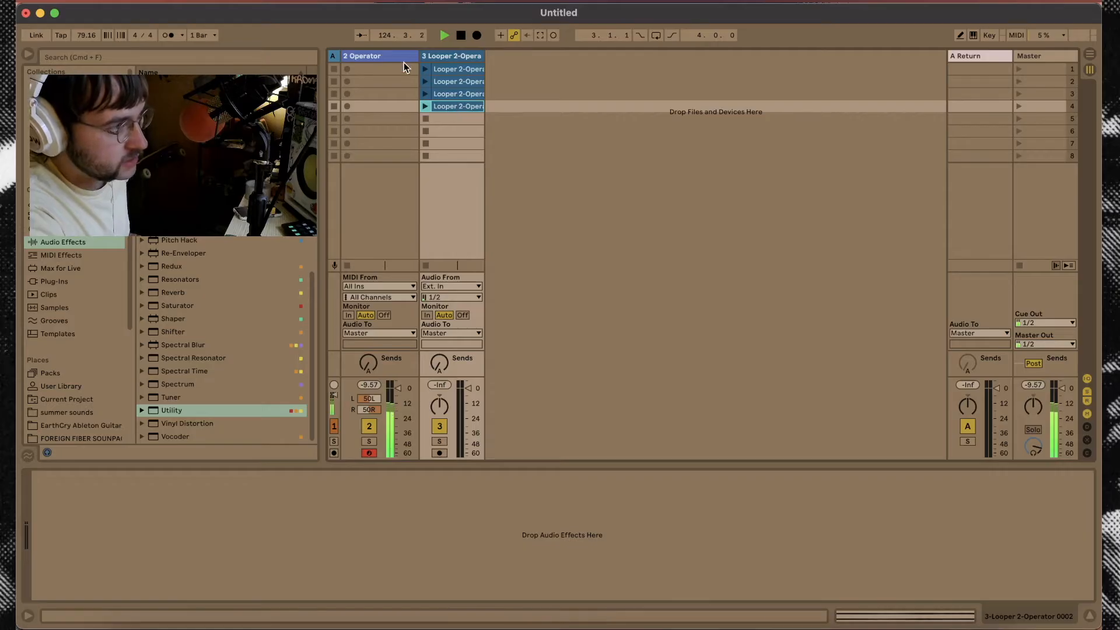
click(389, 53)
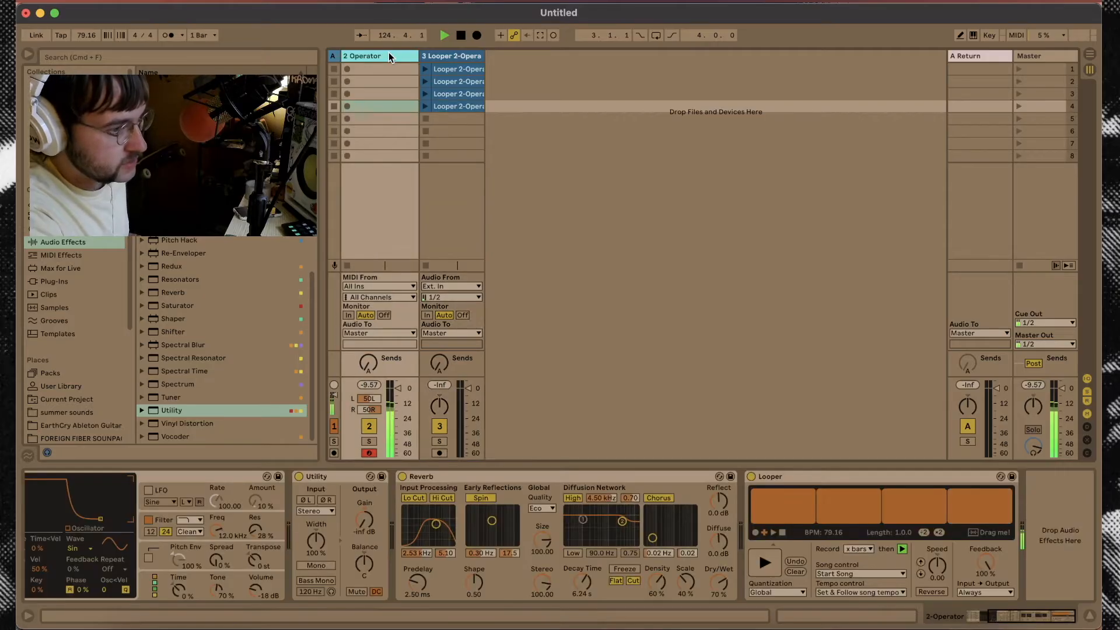
- Stop the song playback and clear the recorded loop from the Looper
click(800, 572)
key(space)
click(799, 571)
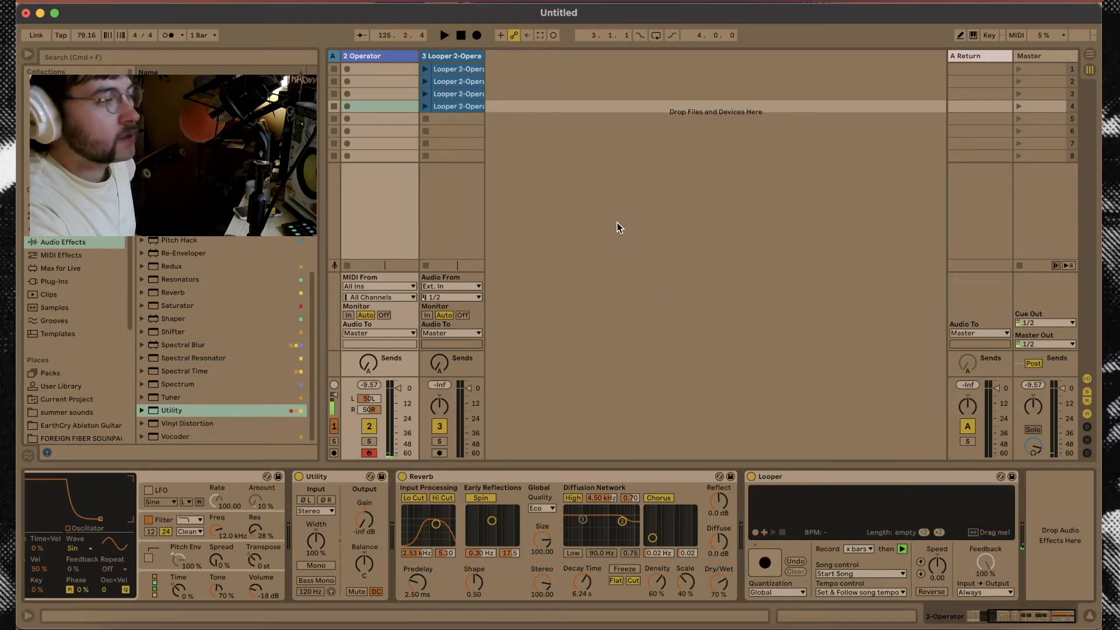
- Group the Operator, Utility, Reverb and Looper devices into one Instrument Rack
click(389, 53)
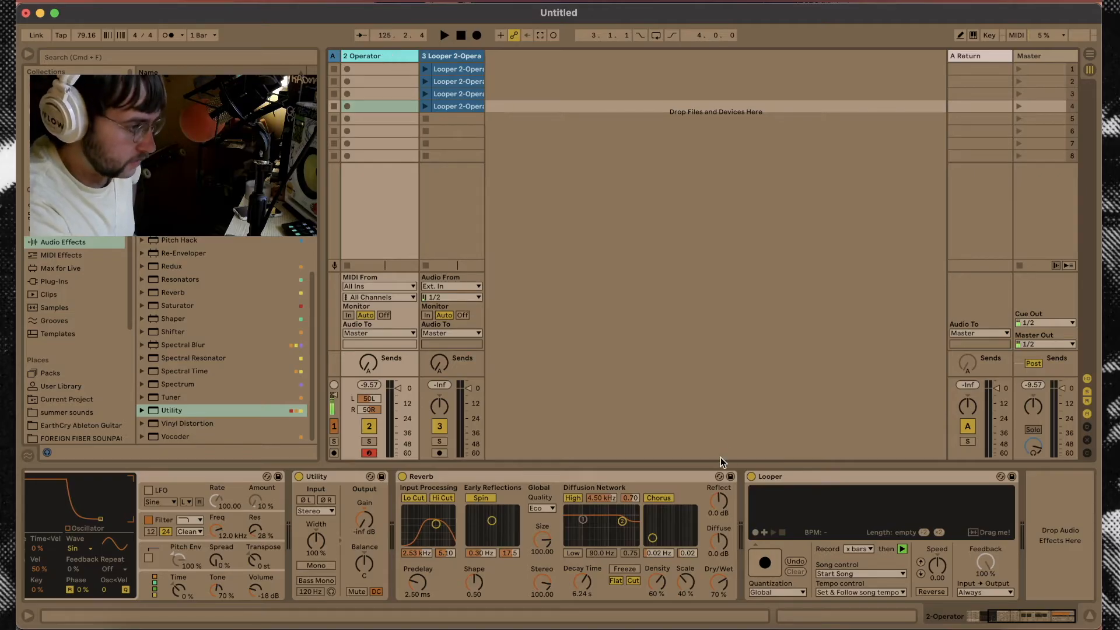
click(804, 477)
scroll(804, 477, left, 5)
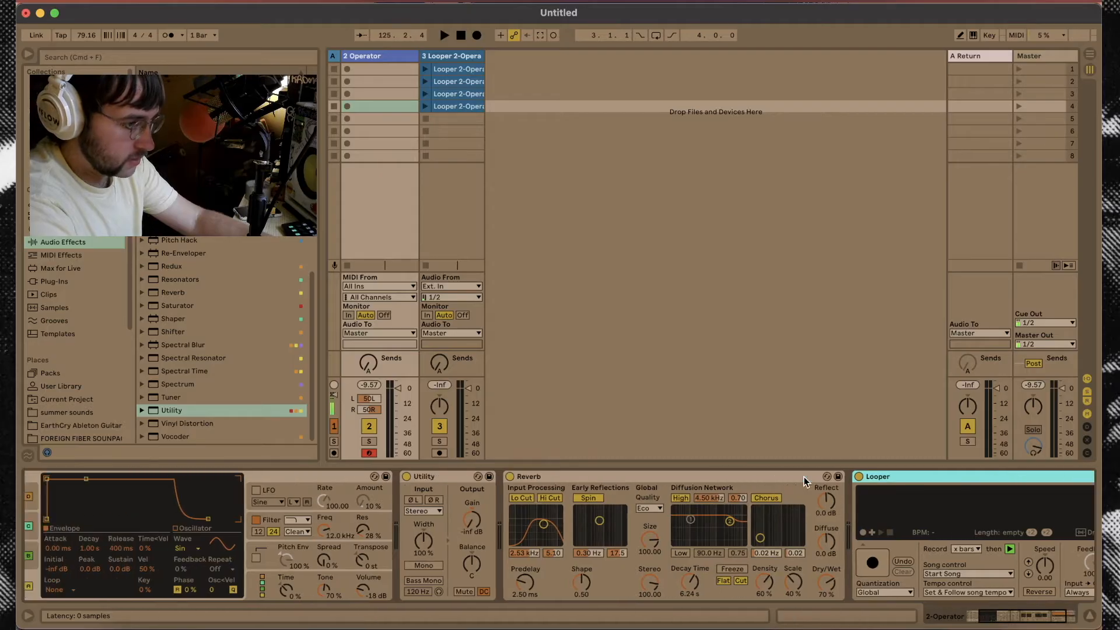
click(135, 476)
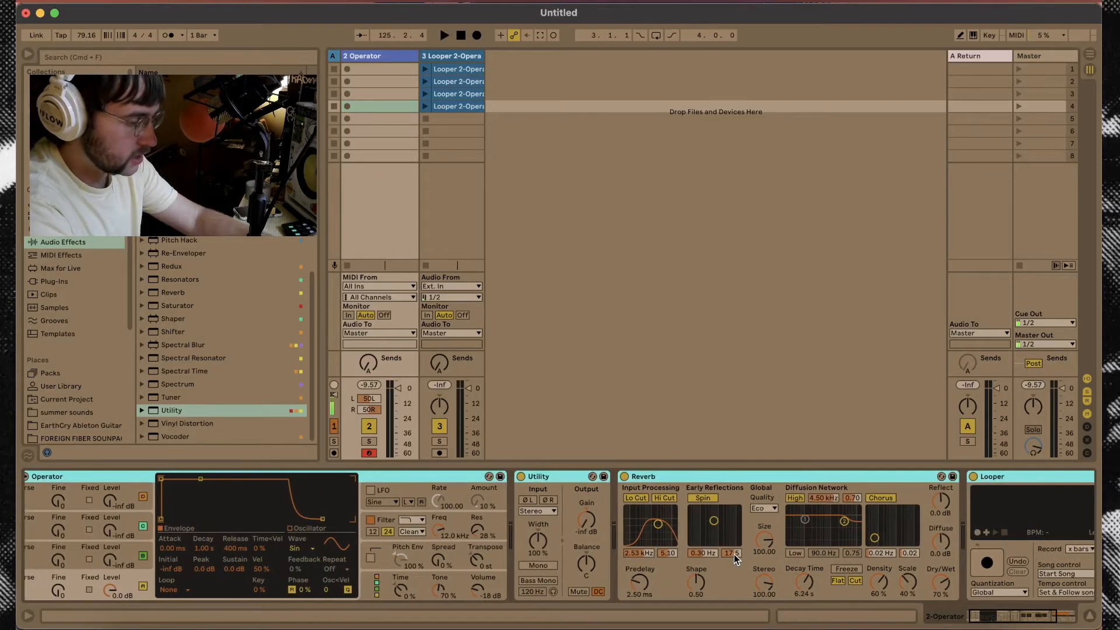
key(super+g)
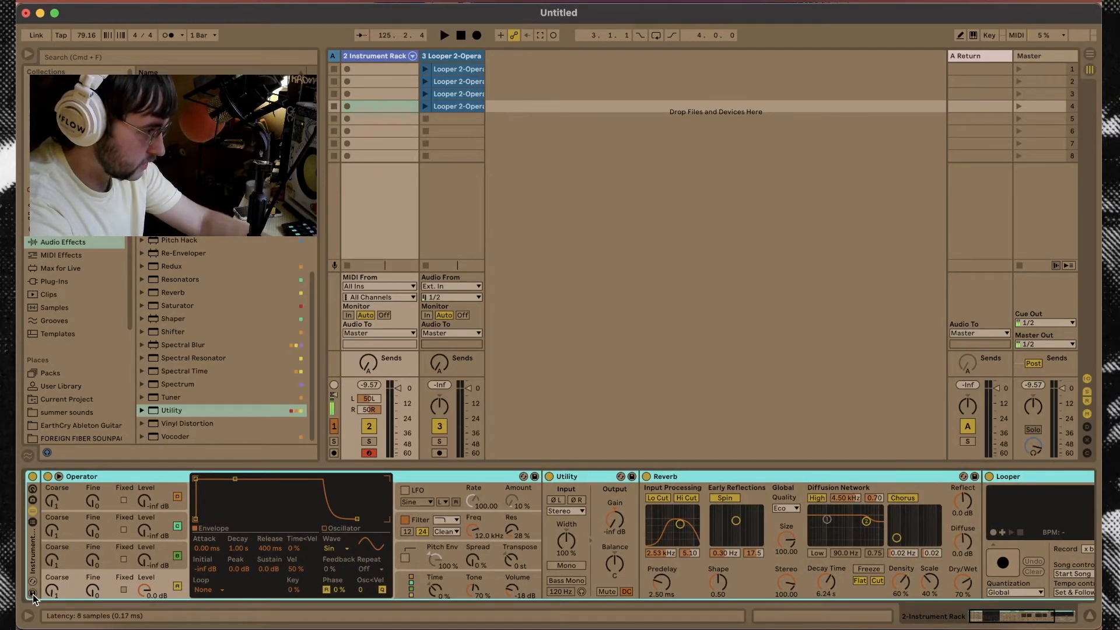
- Save the Instrument Rack to the User Library as "ambient looper"
click(33, 592)
text(ambient)
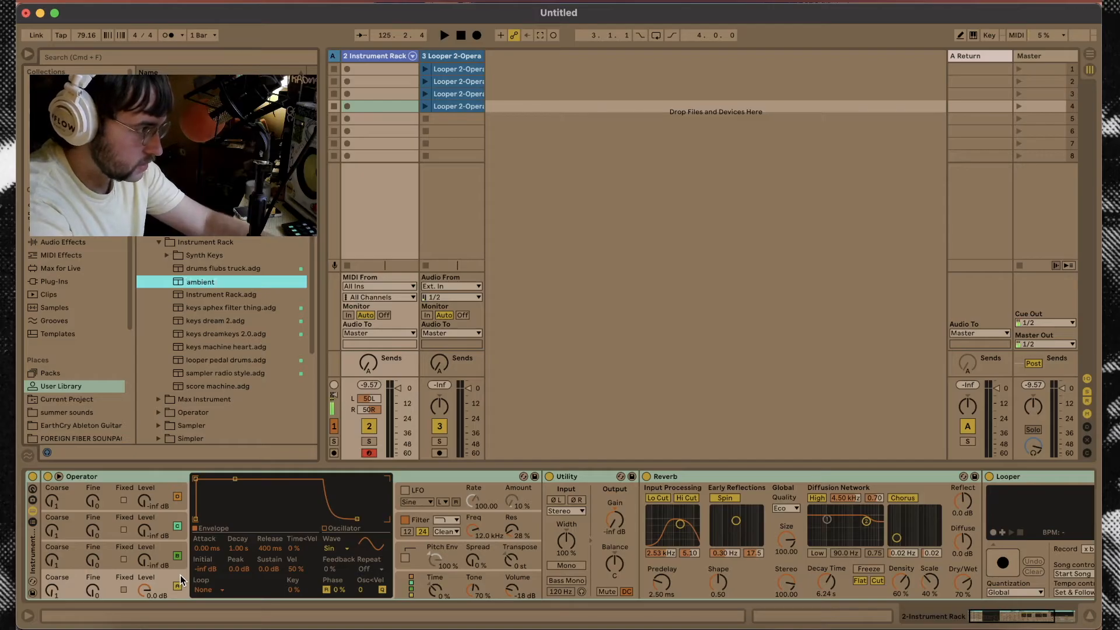
text( looper)
key(Return)
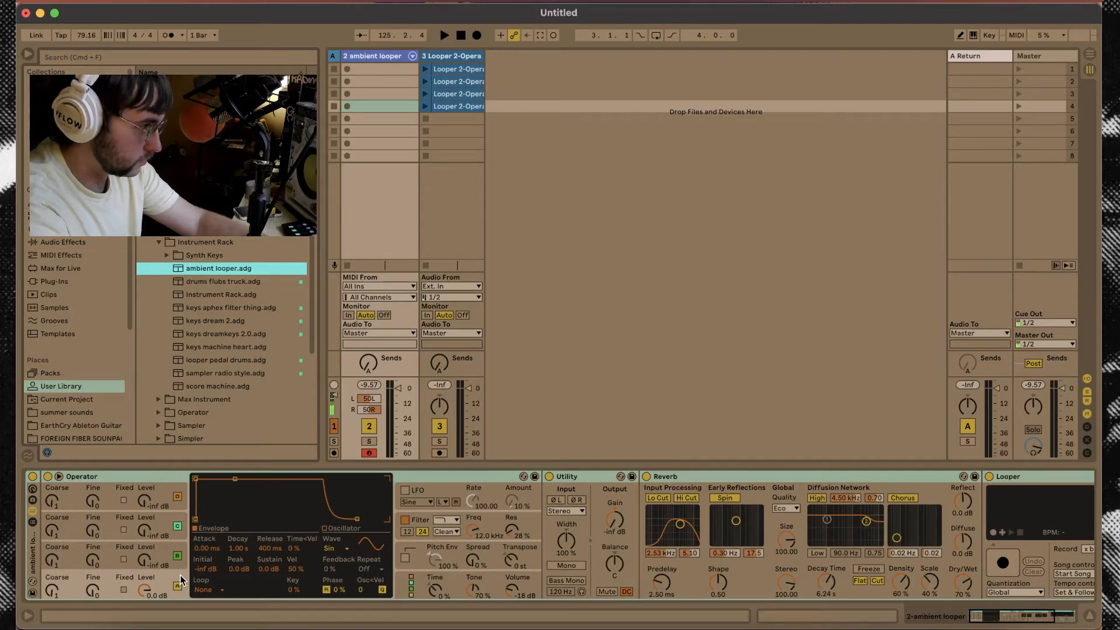
- Hide the devices in the ambient looper rack and delete its track, keeping only the exported Looper clips' track
click(33, 511)
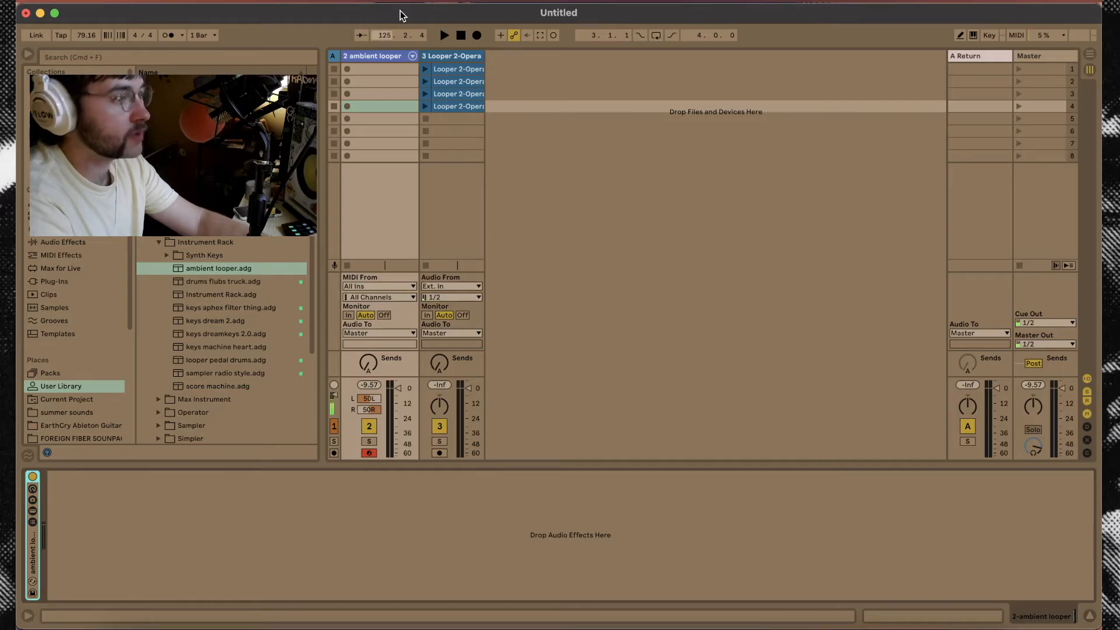
click(379, 54)
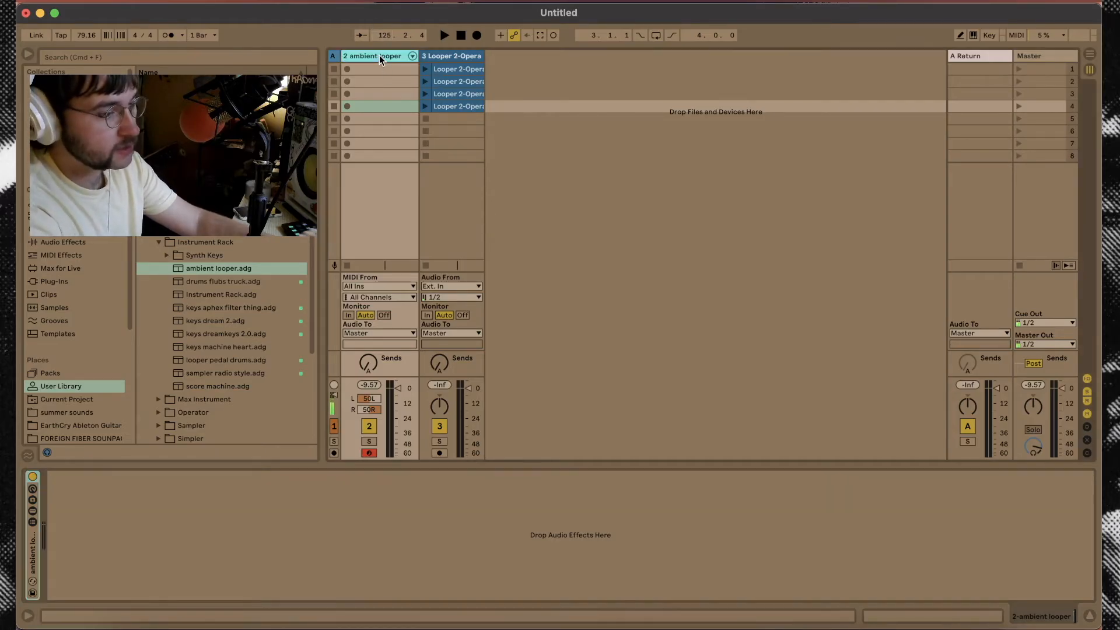
key(Delete)
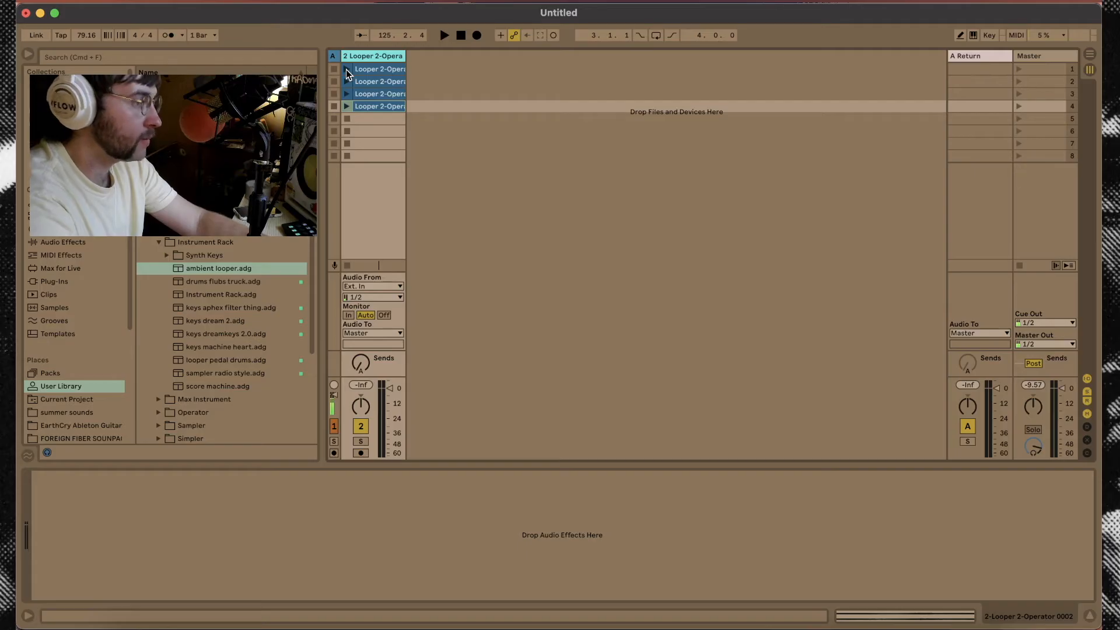
- Audition the four exported Looper clips one after another, and stop playback
click(346, 69)
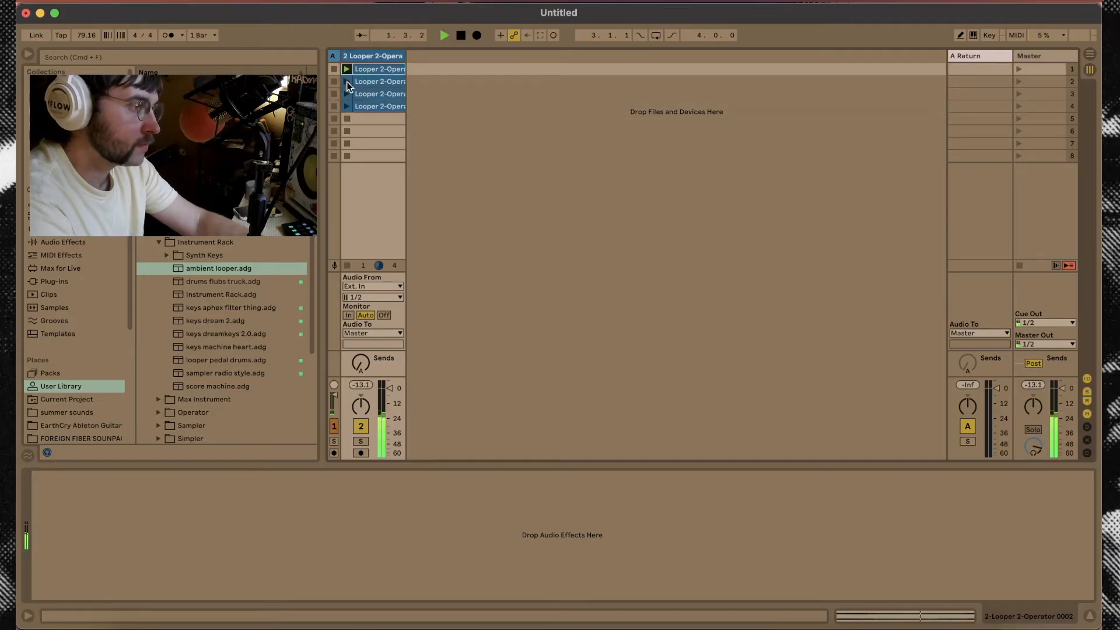
click(346, 81)
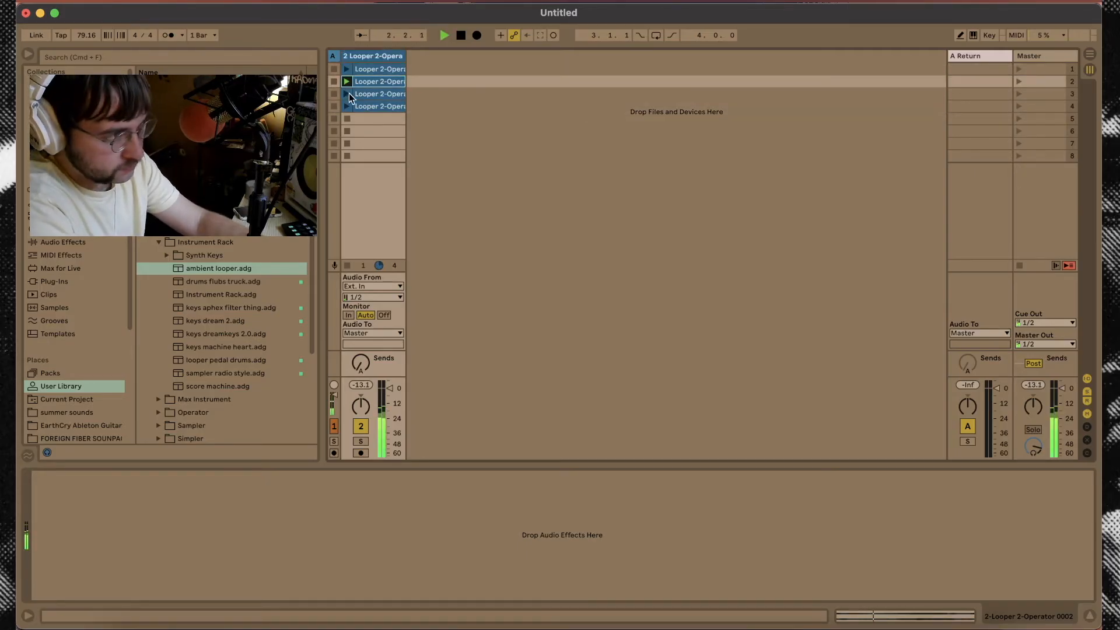
click(348, 94)
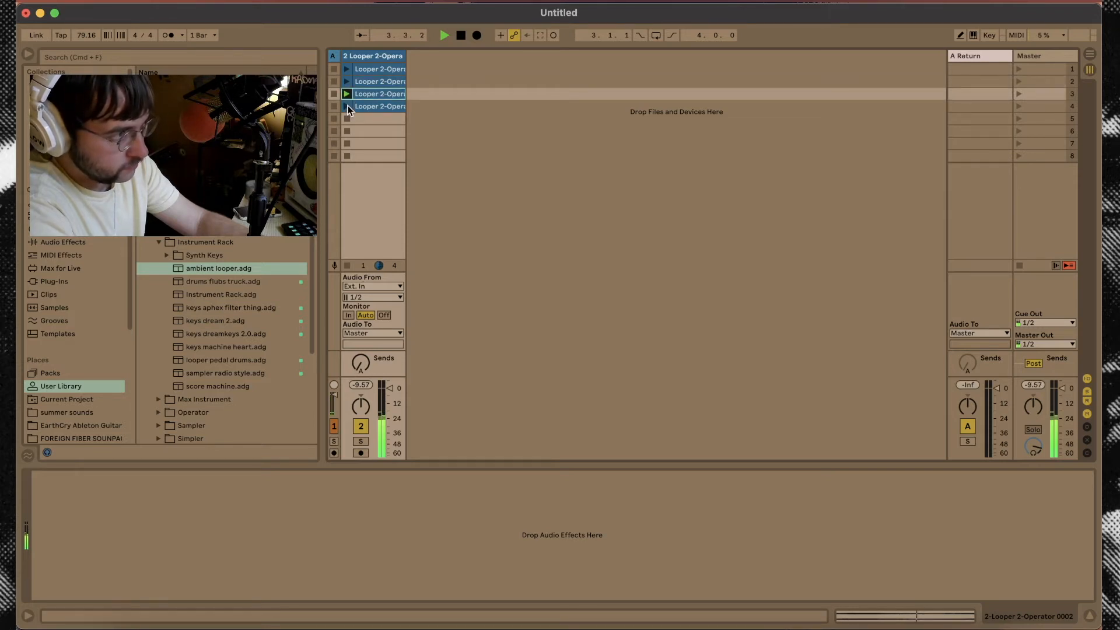
click(347, 107)
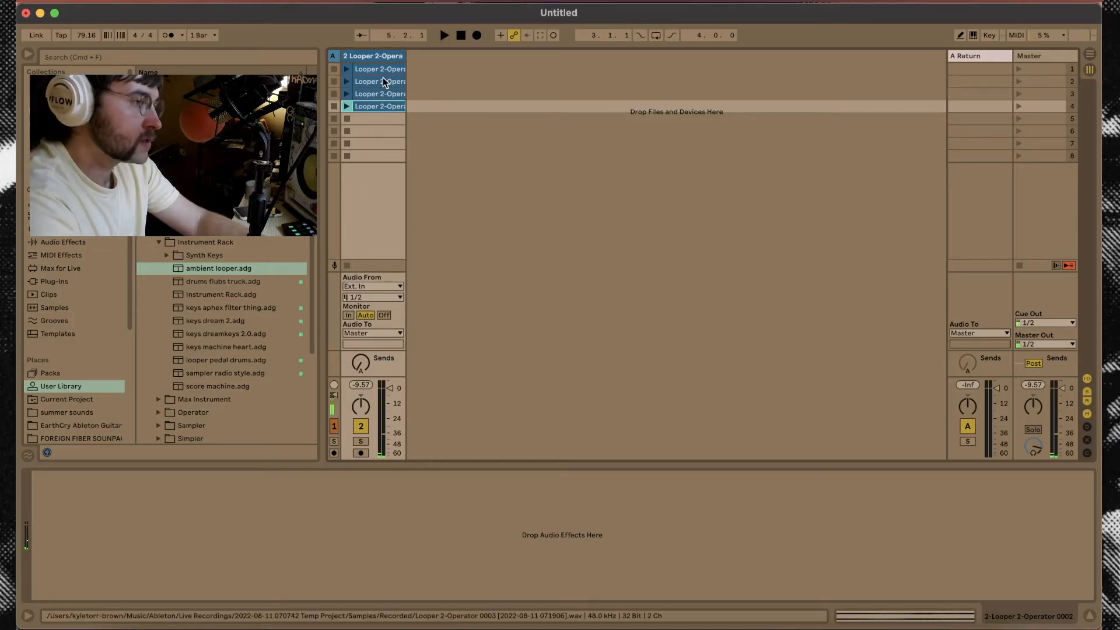
- Move the Looper clips onto separate audio tracks in the first scene so each has its own track, and launch that scene
drag(376, 82, 482, 67)
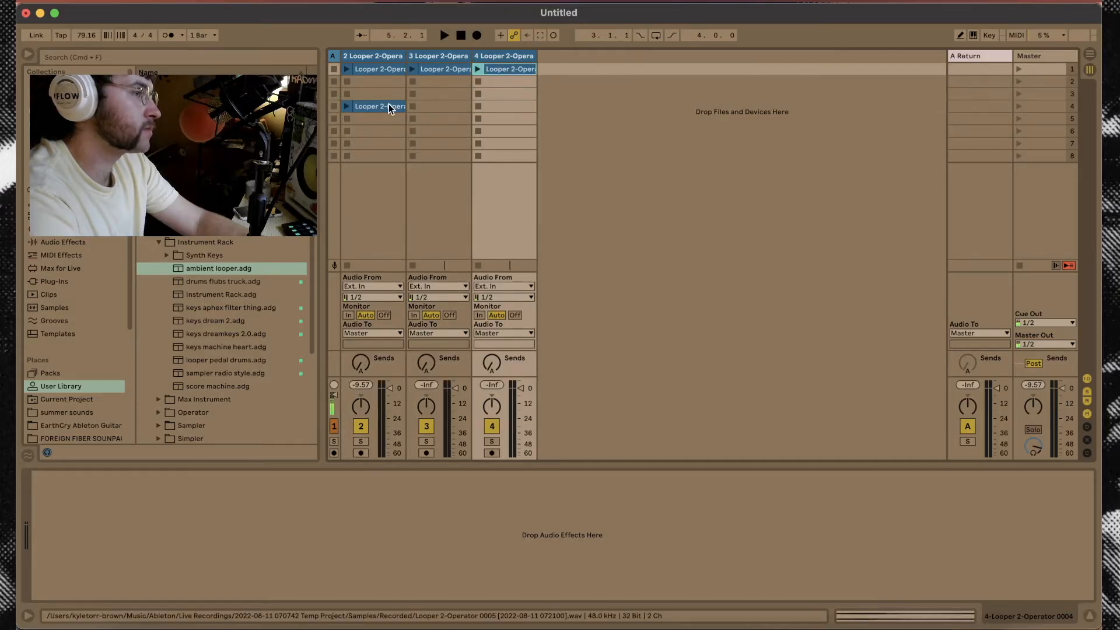
click(385, 105)
drag(385, 107, 551, 69)
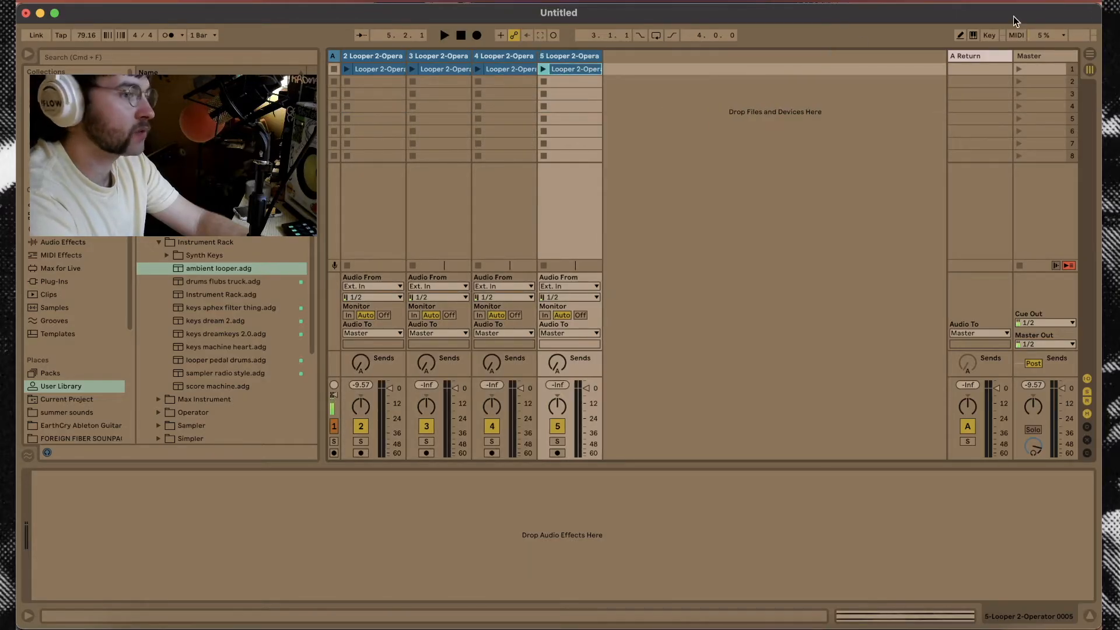
click(1018, 69)
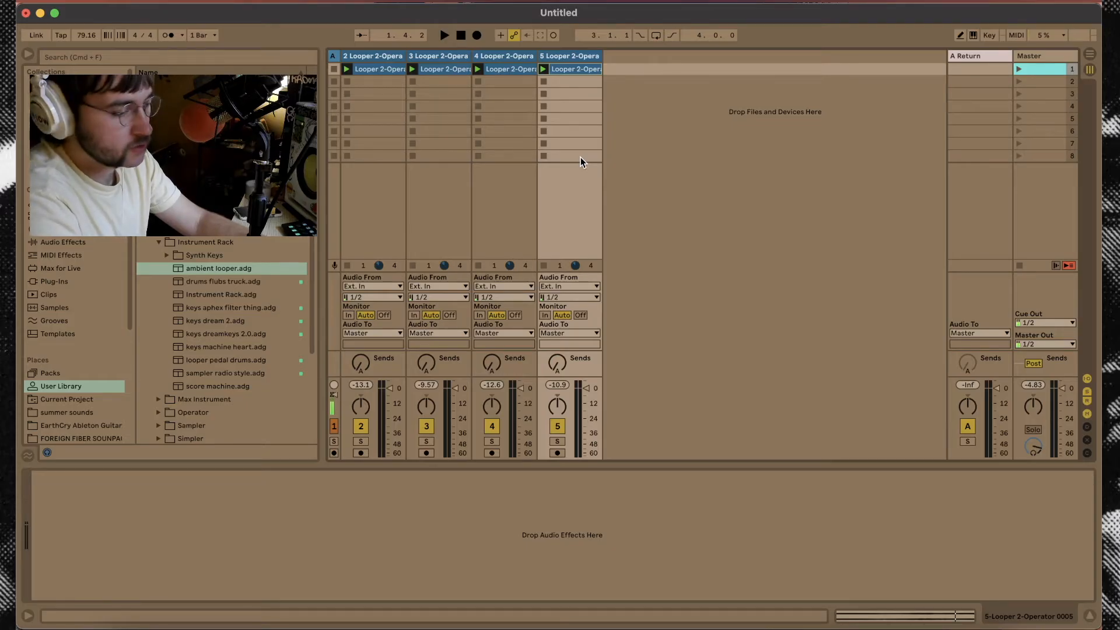
- MIDI-map the volumes of tracks 2 to 5 to channel 1 CCs 19, 23, 27 and 31, and adjust the mappings' maximum values
key(super+m)
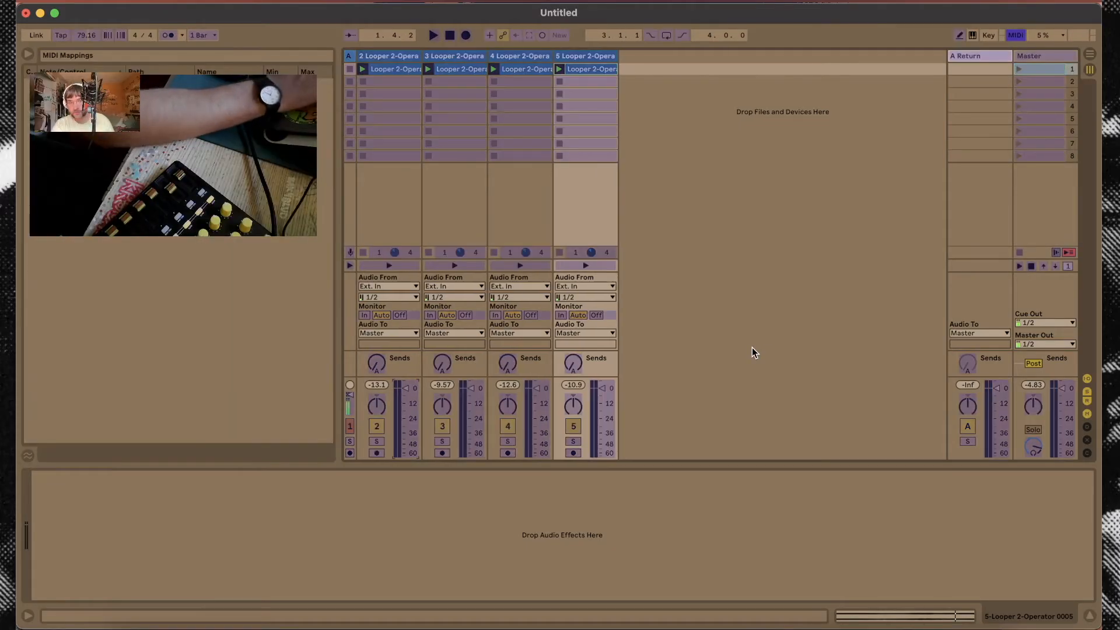
click(407, 395)
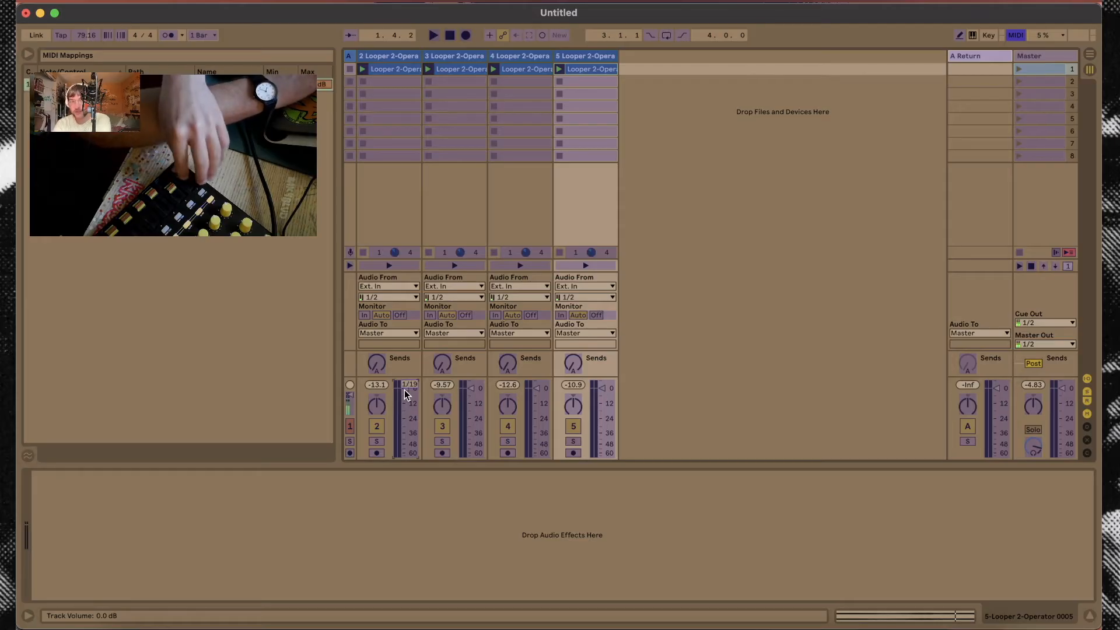
click(474, 389)
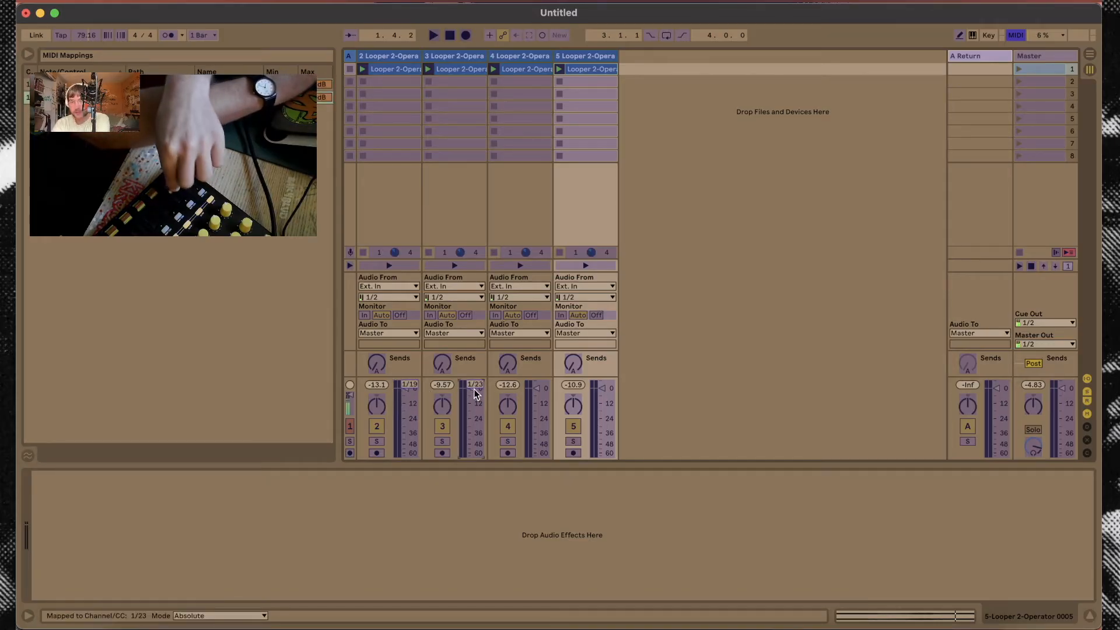
click(537, 394)
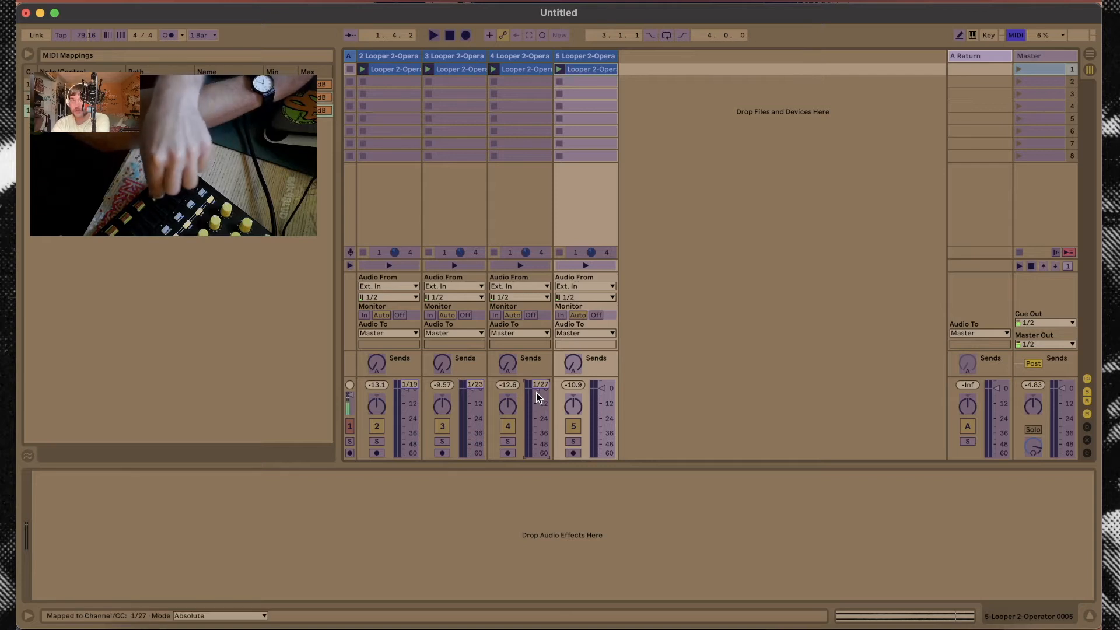
click(603, 392)
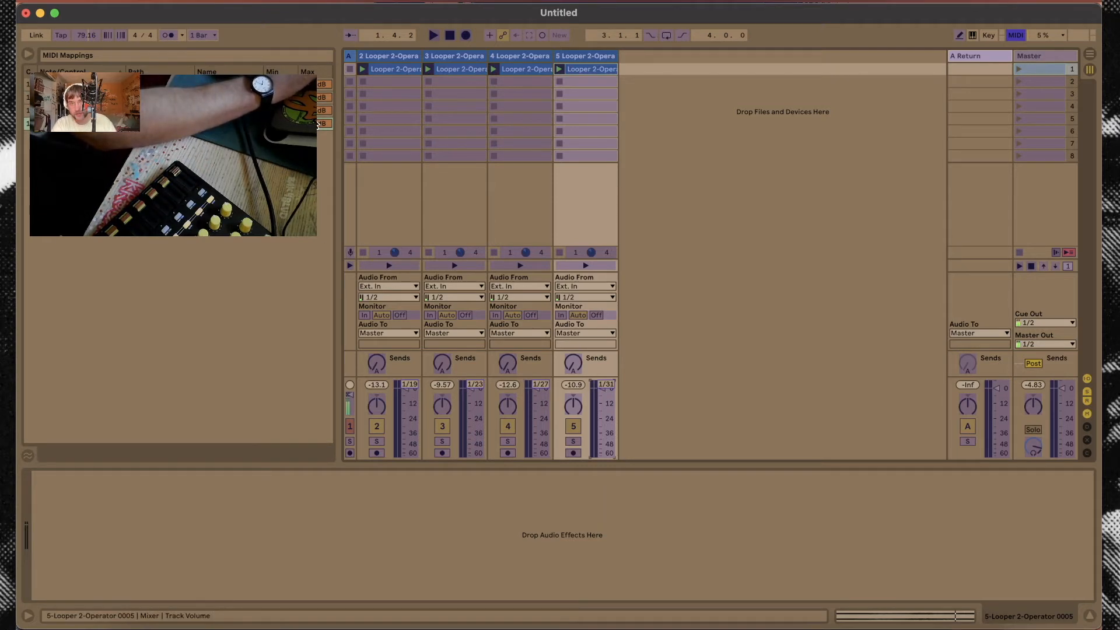
click(318, 125)
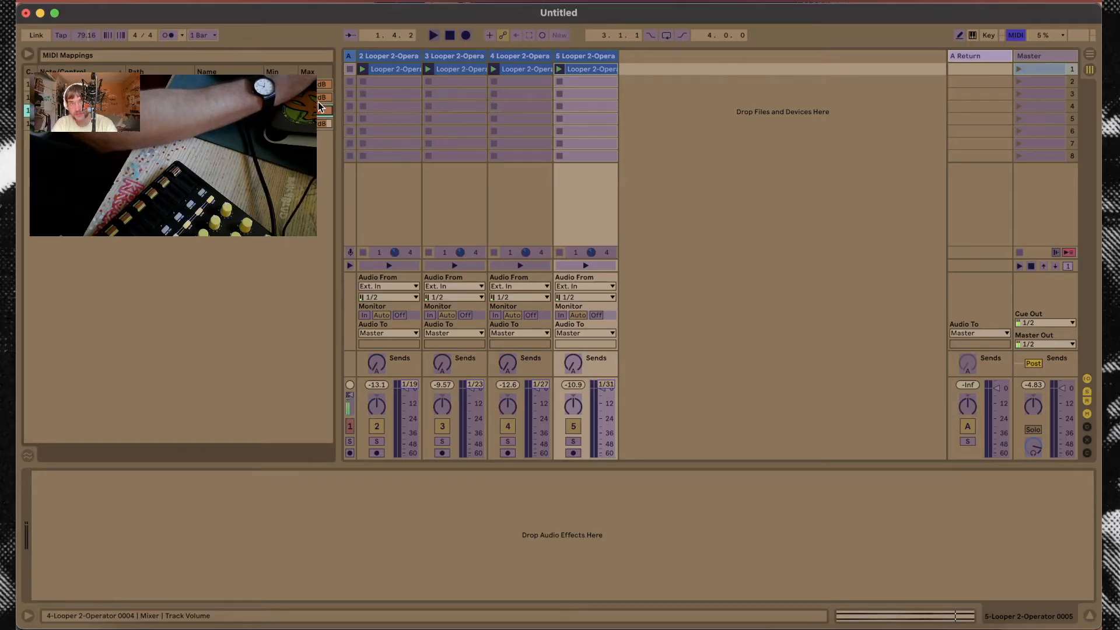
click(319, 98)
key(super+m)
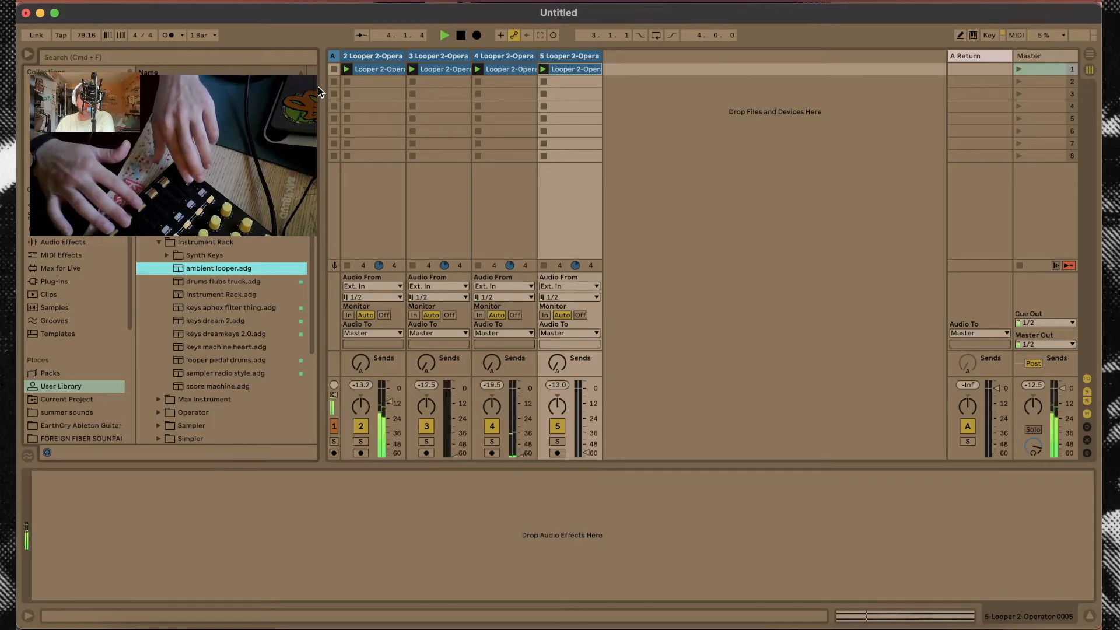
- Set the warp mode of all four Looper clips to Re-Pitch
click(571, 68)
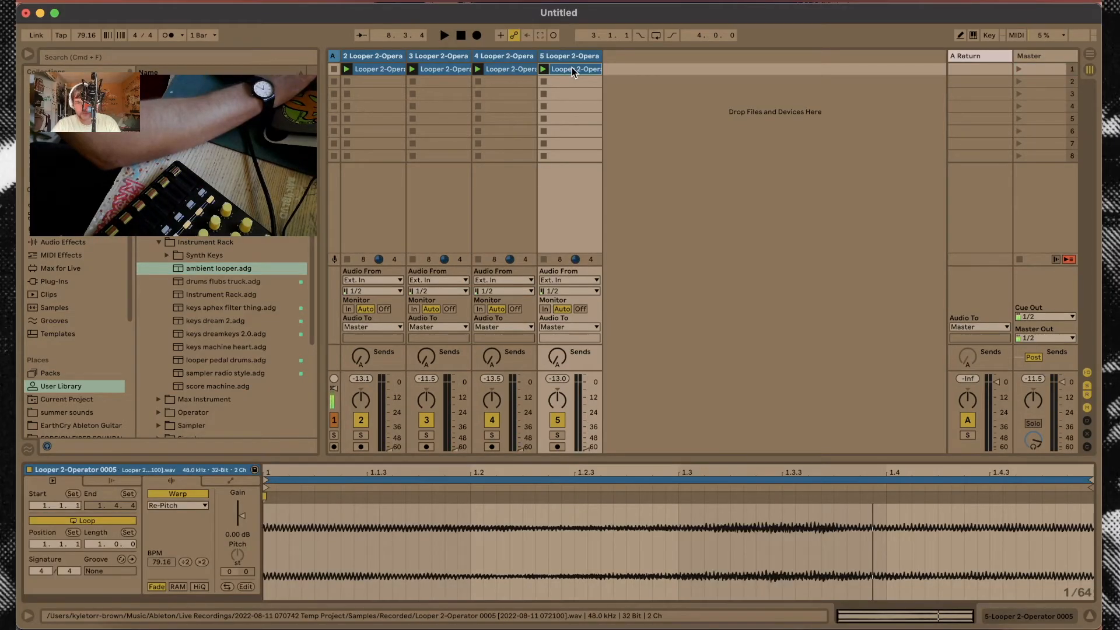
shift+click(380, 70)
click(184, 505)
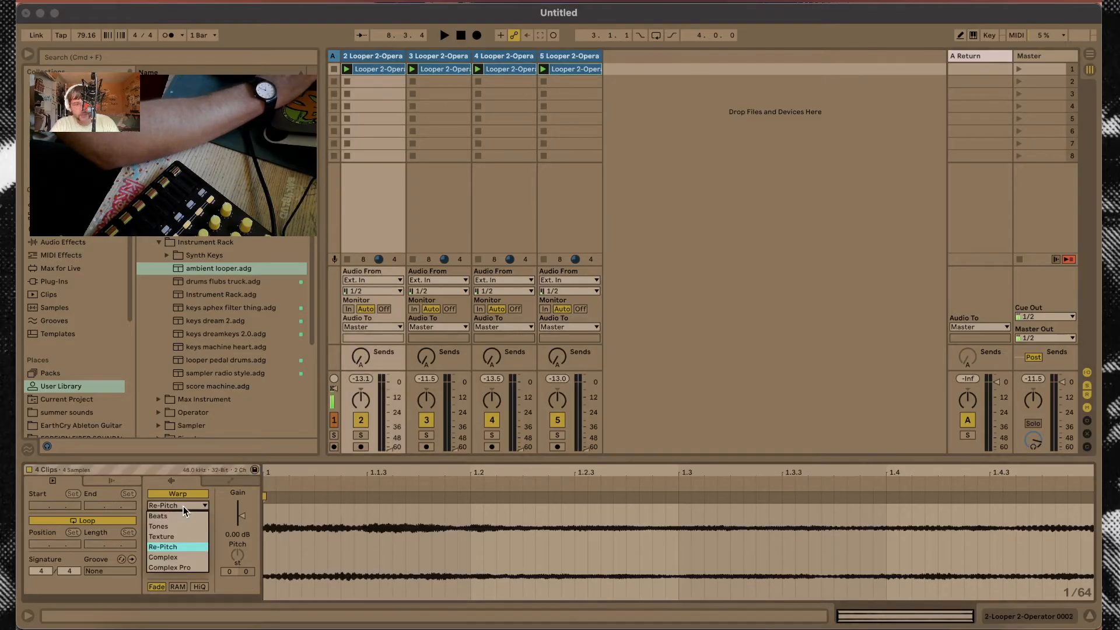
click(177, 552)
- MIDI-map the song tempo to channel 1 CC 18, and play the loops while slowing the tempo to 71.89 BPM
key(super+m)
click(81, 35)
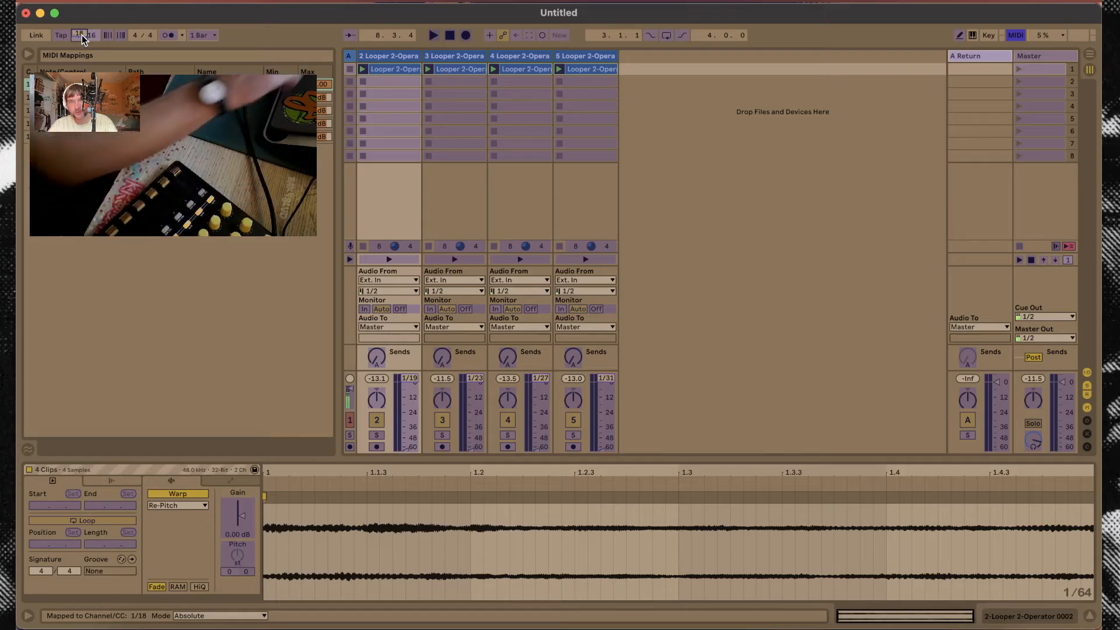
key(super+m)
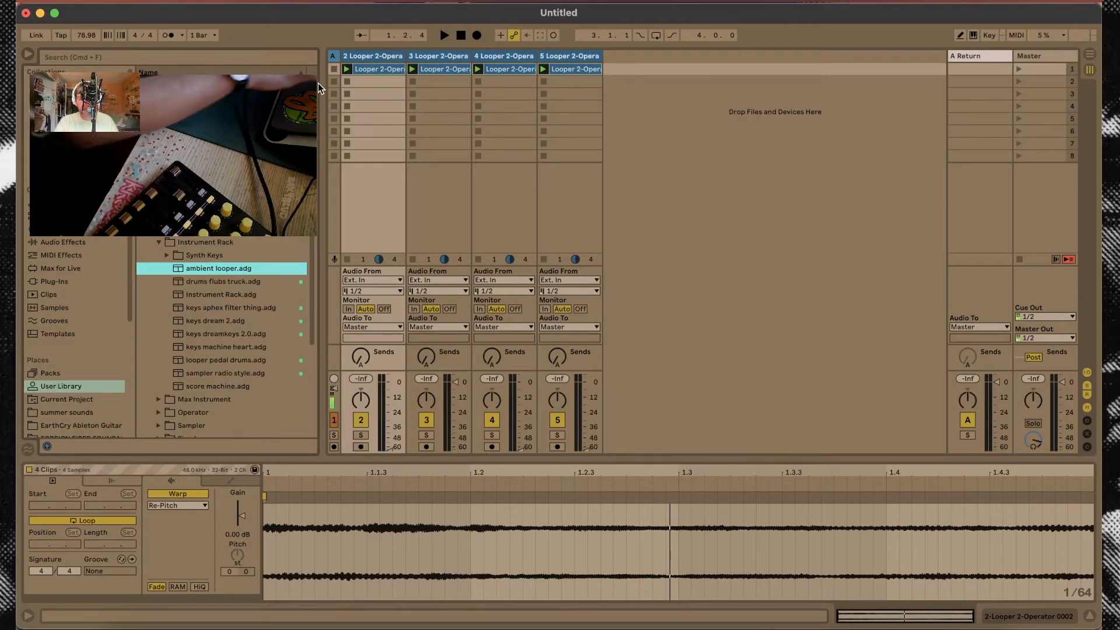
key(space)
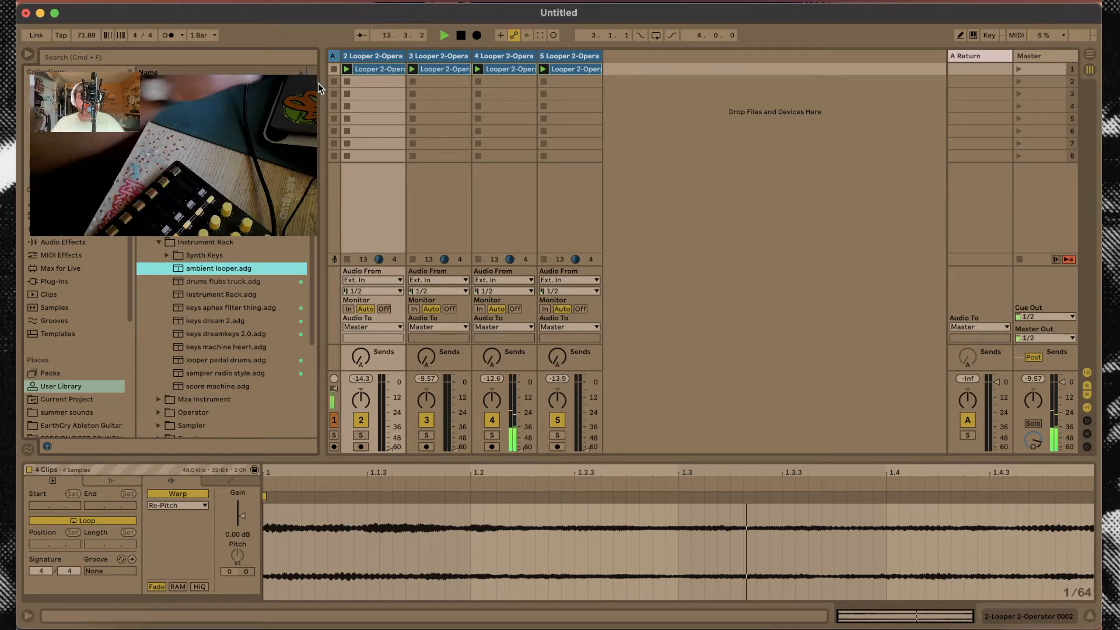
key(space)
- Group the four Looper tracks into one group track
click(574, 56)
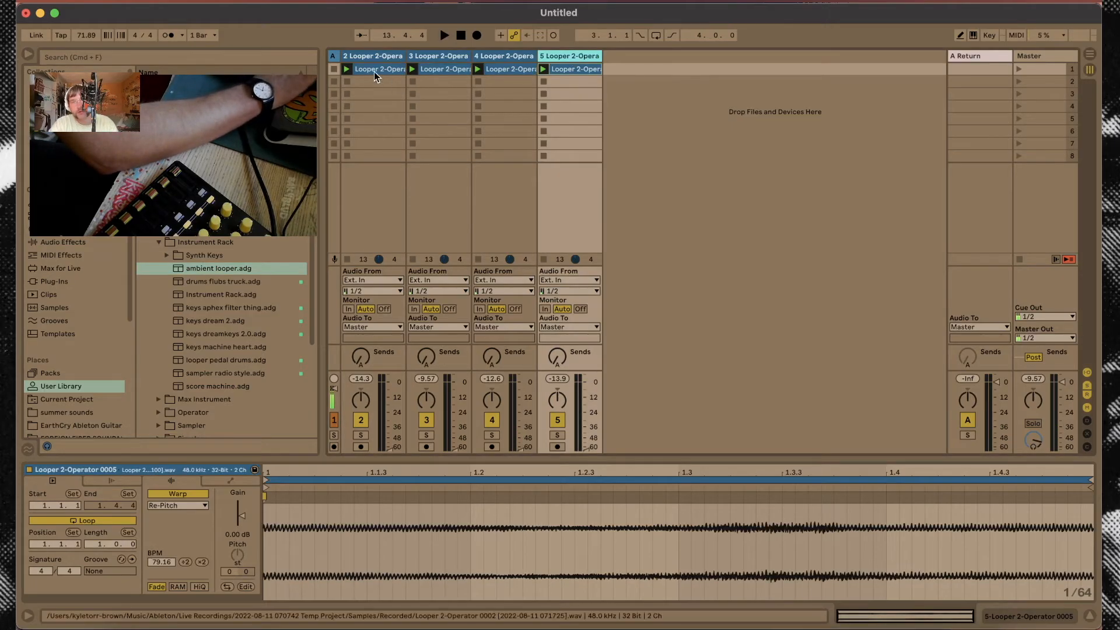
shift+click(369, 56)
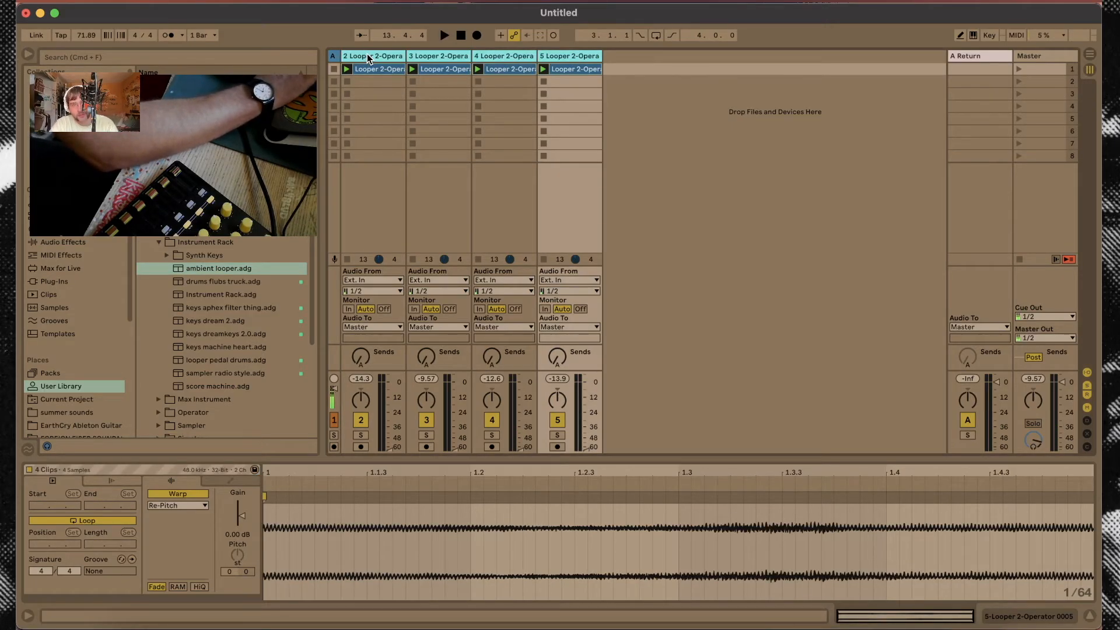
key(super+g)
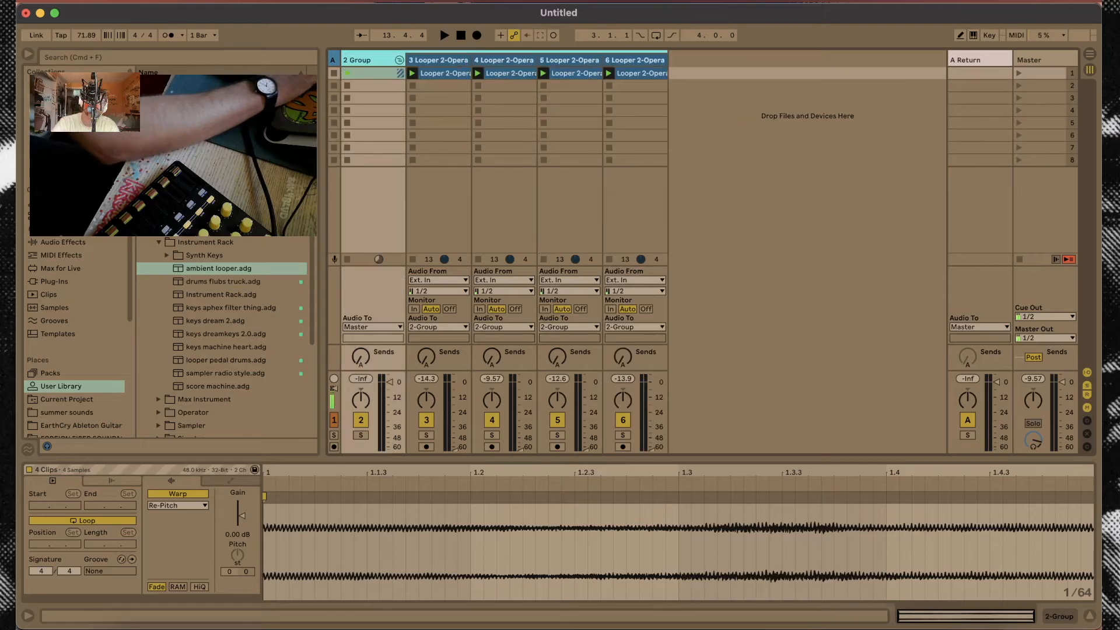
- Add a Reverb to the group track and set its decay time to 8 s
click(57, 111)
double_click(173, 203)
drag(218, 582, 218, 574)
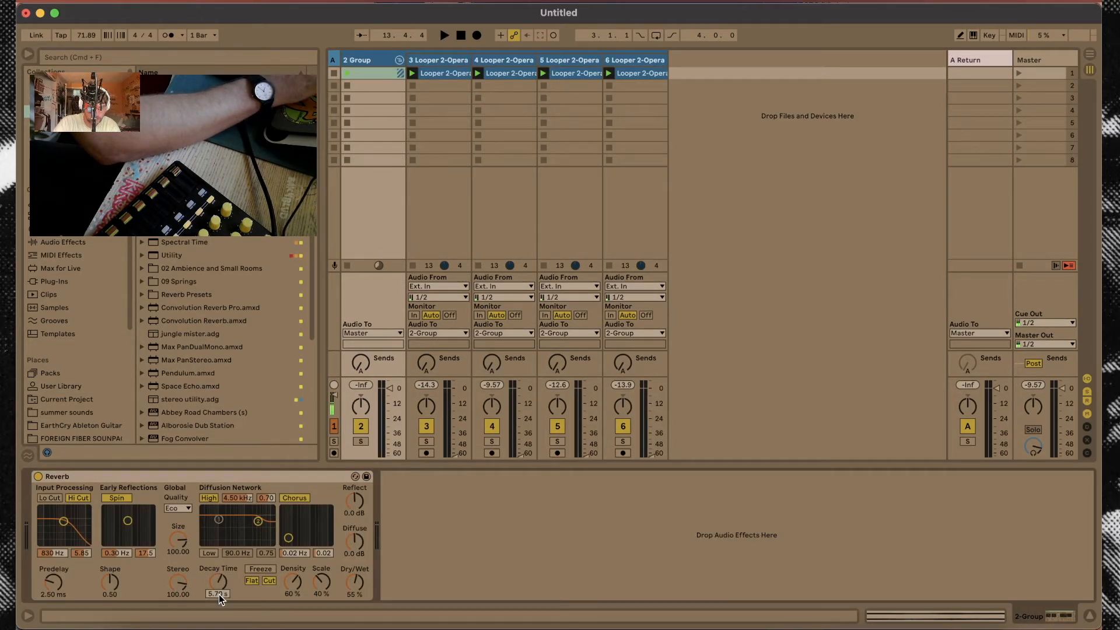
text(8)
key(Return)
- Shape the Reverb's input filter with the low cut enabled at about 1.94 kHz and width 6.17, and set Dry/Wet to 50 %
click(64, 521)
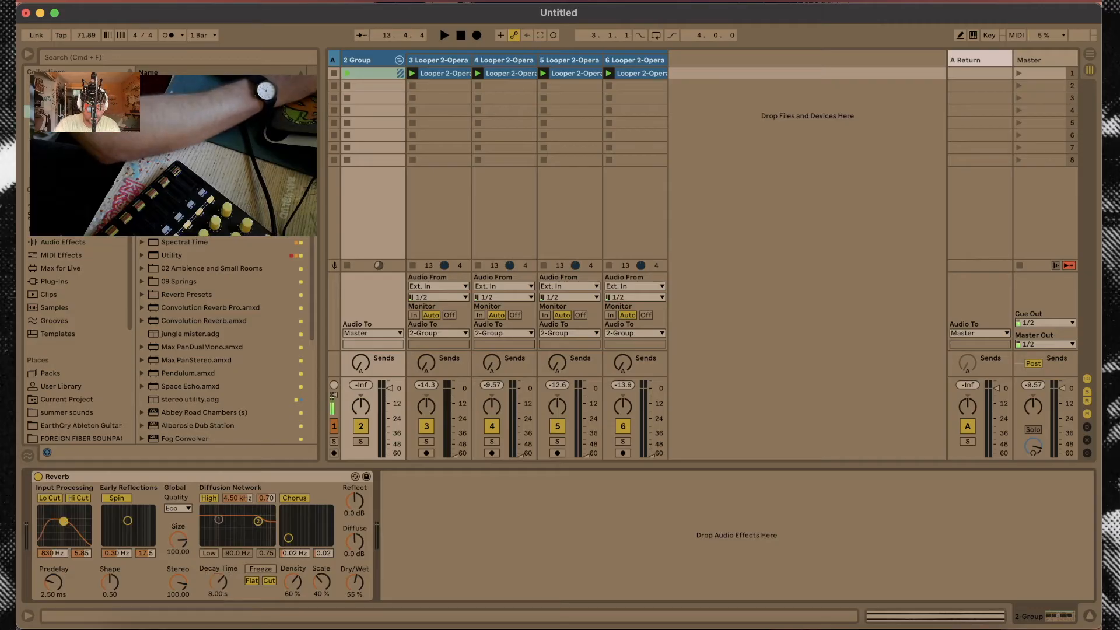
drag(64, 521, 70, 519)
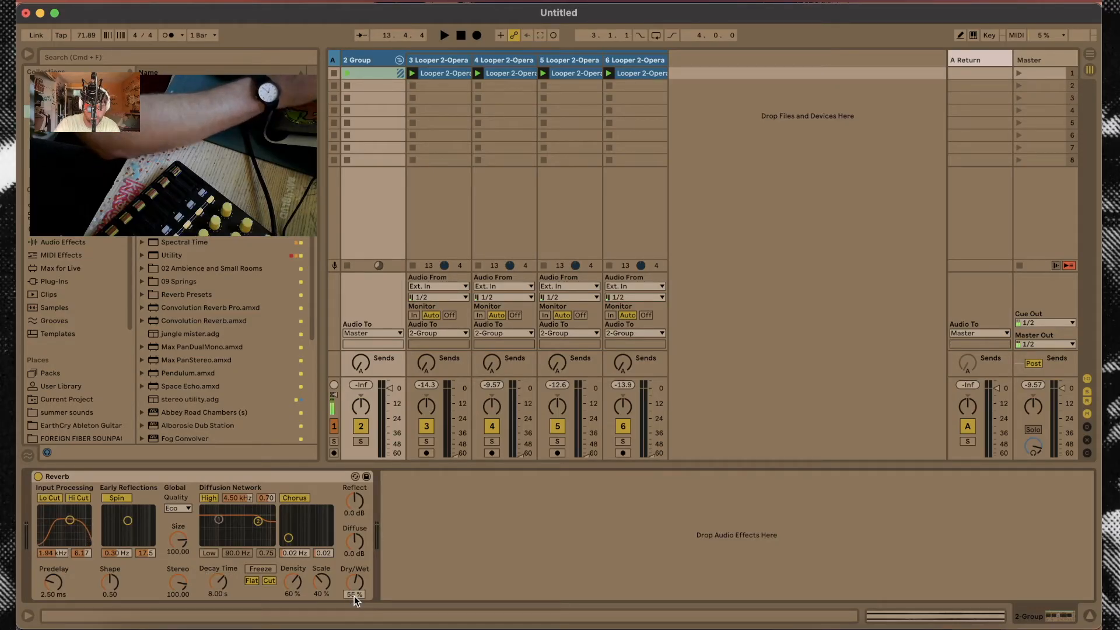
drag(355, 596, 355, 601)
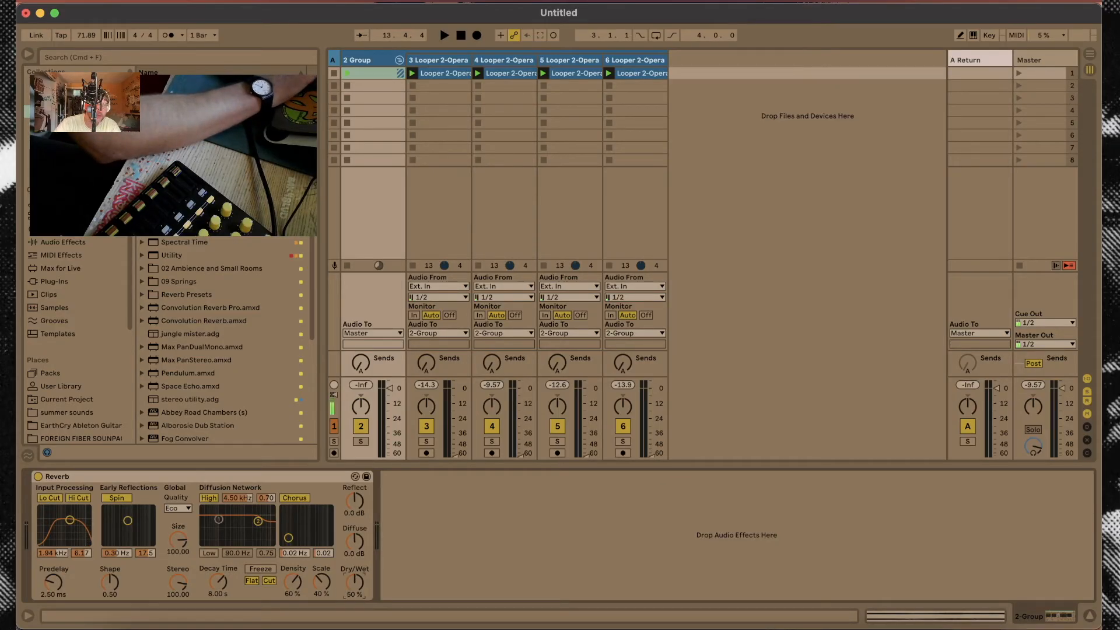
- Add a Delay after the Reverb with Ping Pong enabled, time-based delay on both sides and 70 % feedback
drag(169, 137, 449, 511)
click(609, 542)
click(448, 499)
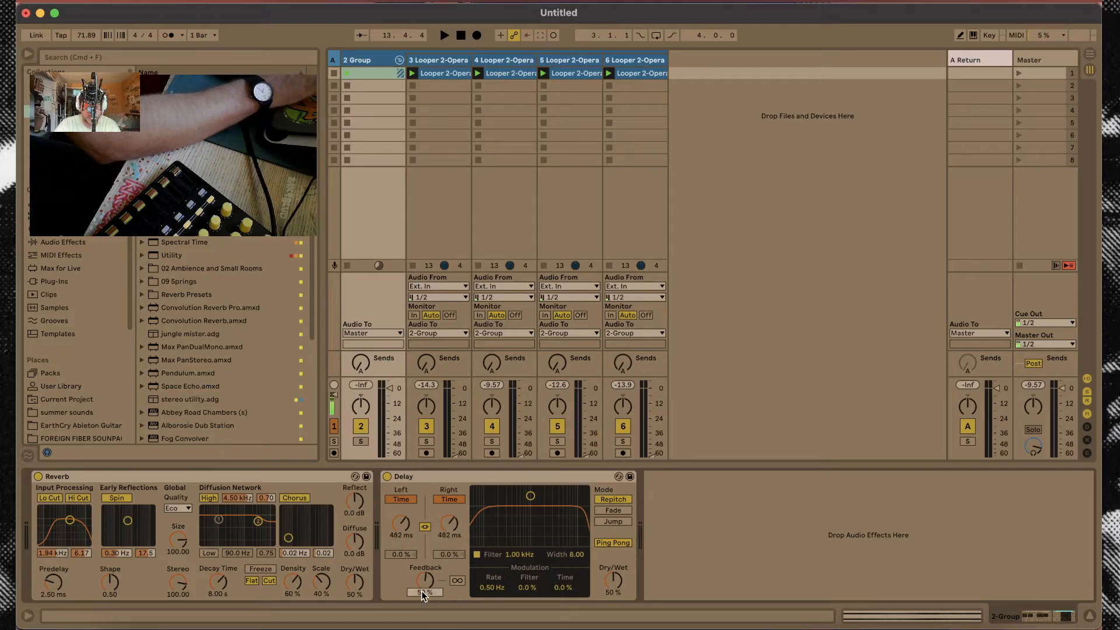
drag(423, 592, 423, 574)
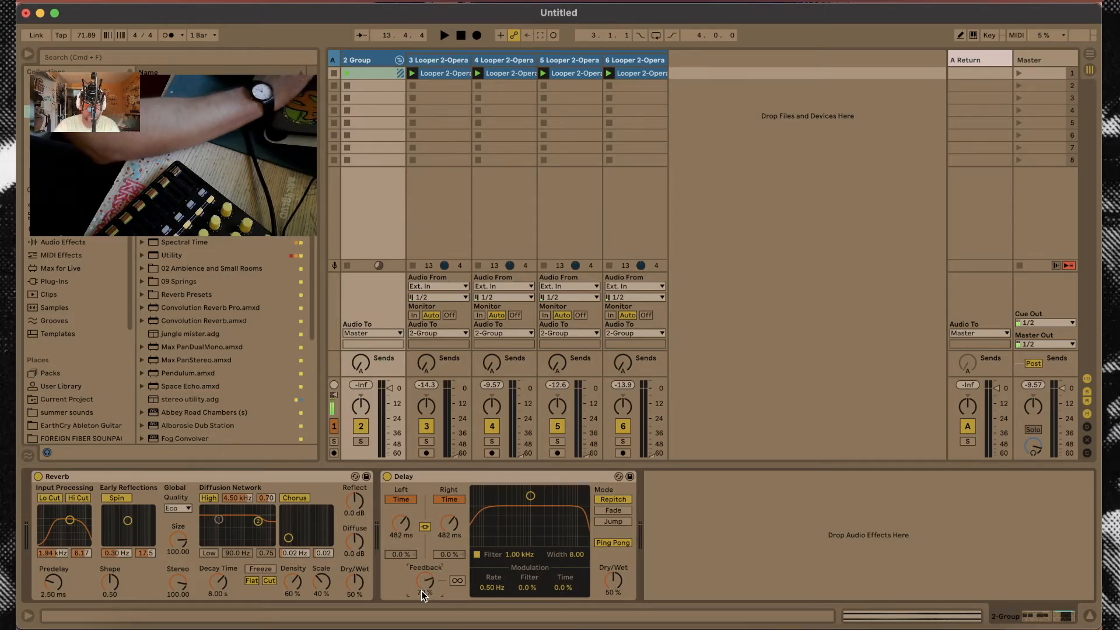
- Add Crap Cassette v1.0 to the group, setting tape noise to 0.18, tone noise to 0.00 and drive to 0.29
click(55, 98)
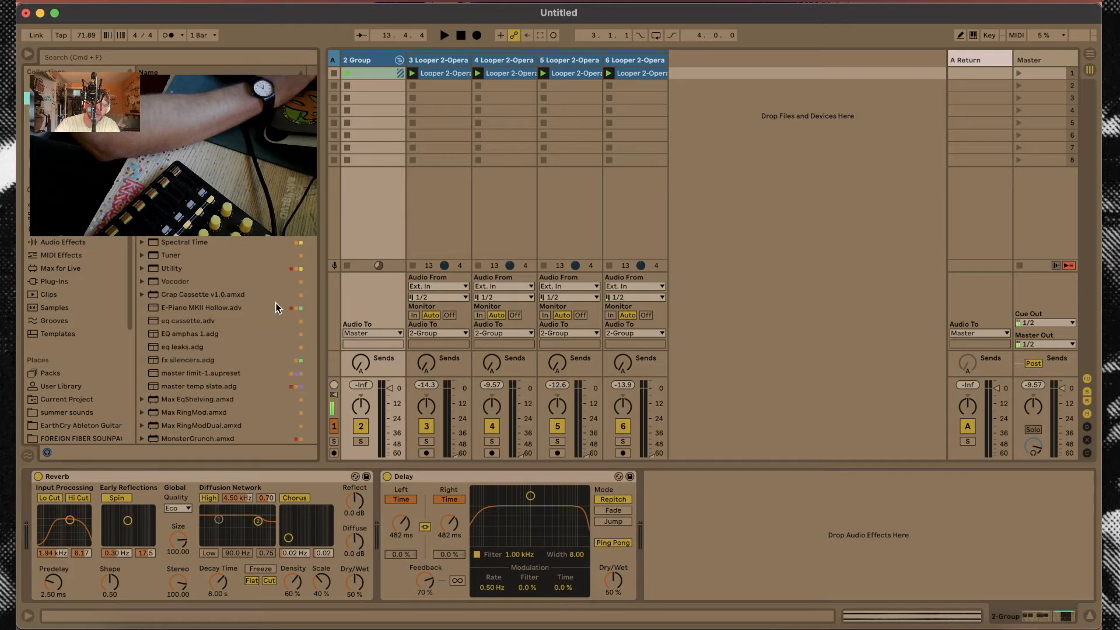
double_click(173, 297)
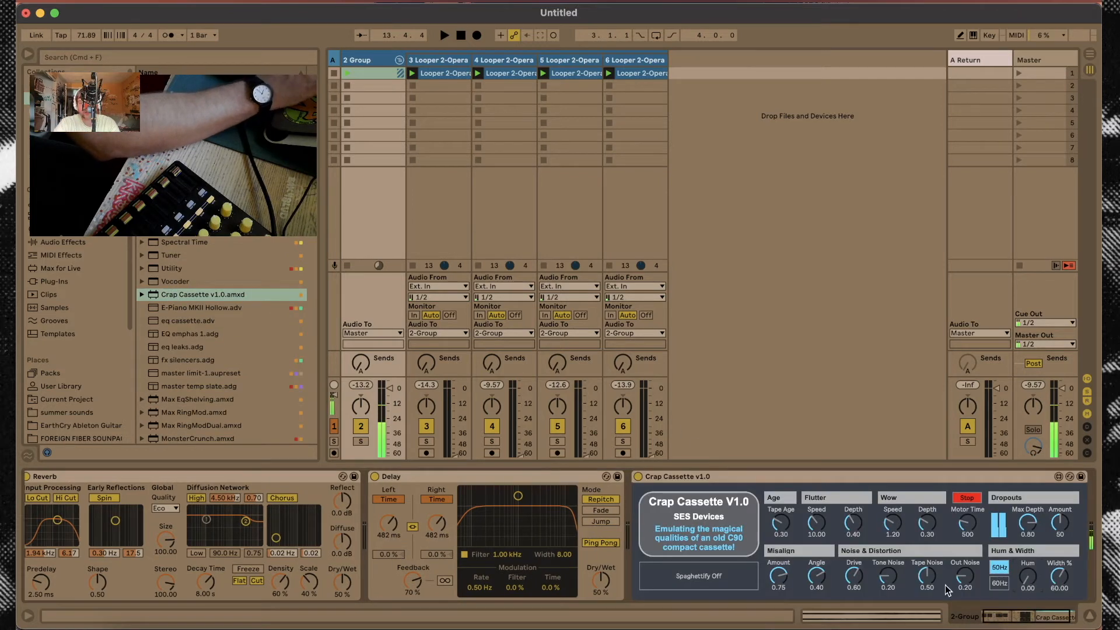
drag(928, 577, 852, 597)
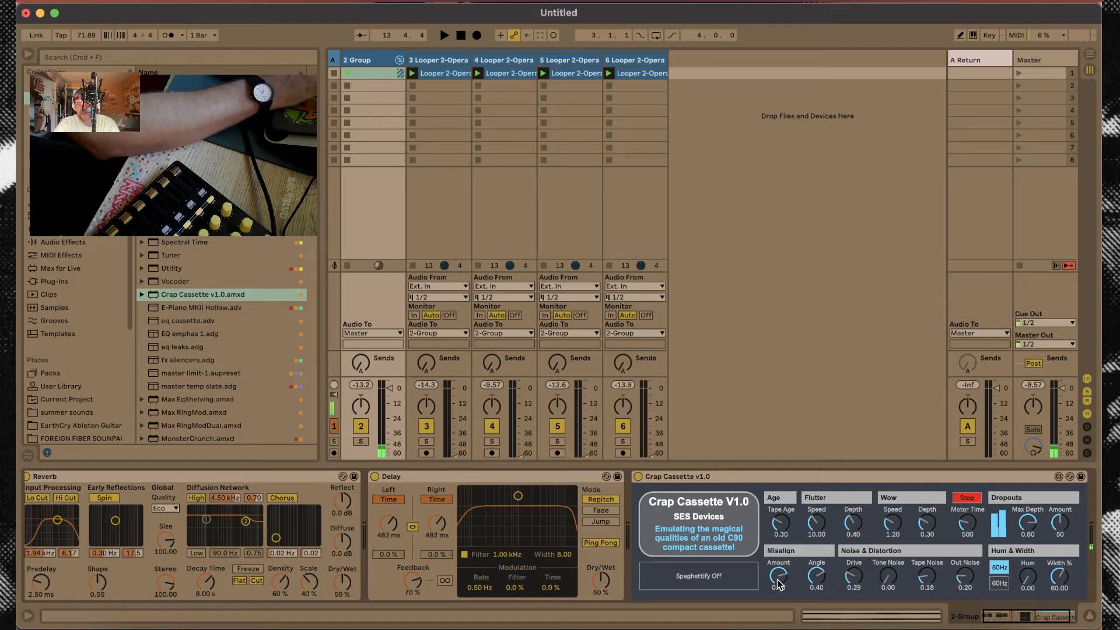
- Set Crap Cassette's tape age to 0.24, misalign amount to 0.00 and motor time to 25, and add the Mastering - Make It Loud preset after it
drag(778, 582, 778, 594)
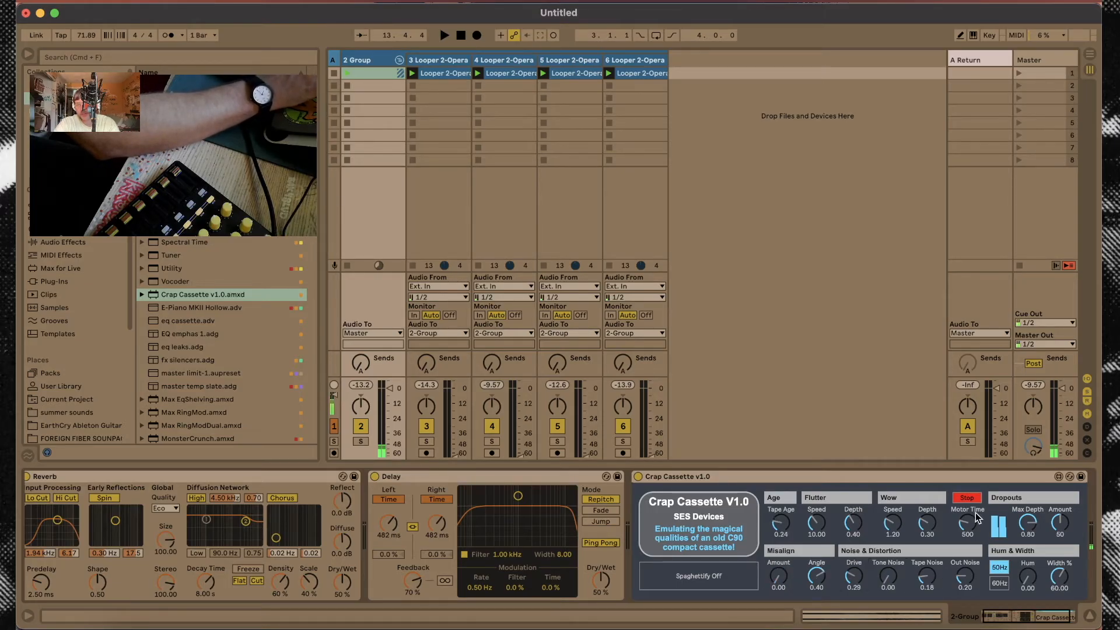
drag(965, 528, 966, 546)
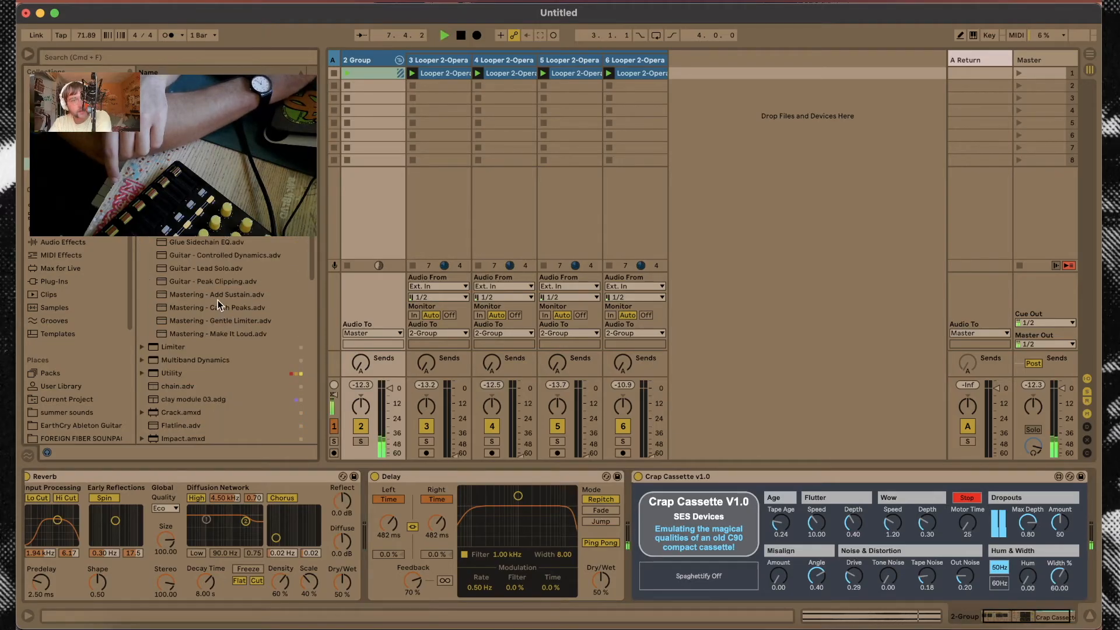
double_click(232, 333)
- Insert a new audio track after the group and add the Birds and Insects in Forest 02 sample to it
right_click(700, 63)
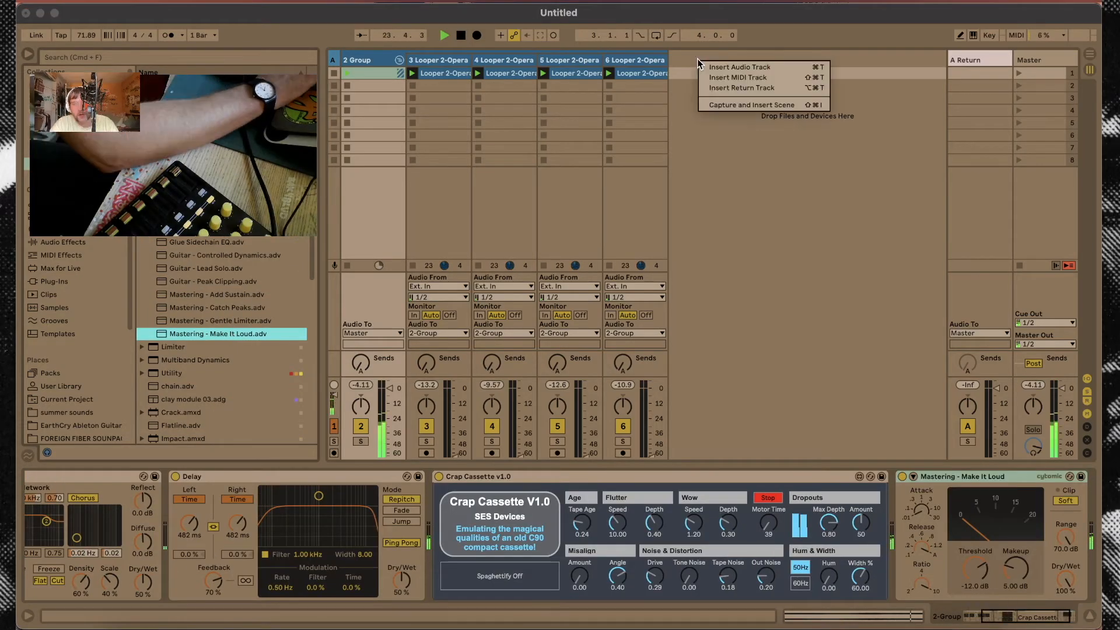
click(723, 68)
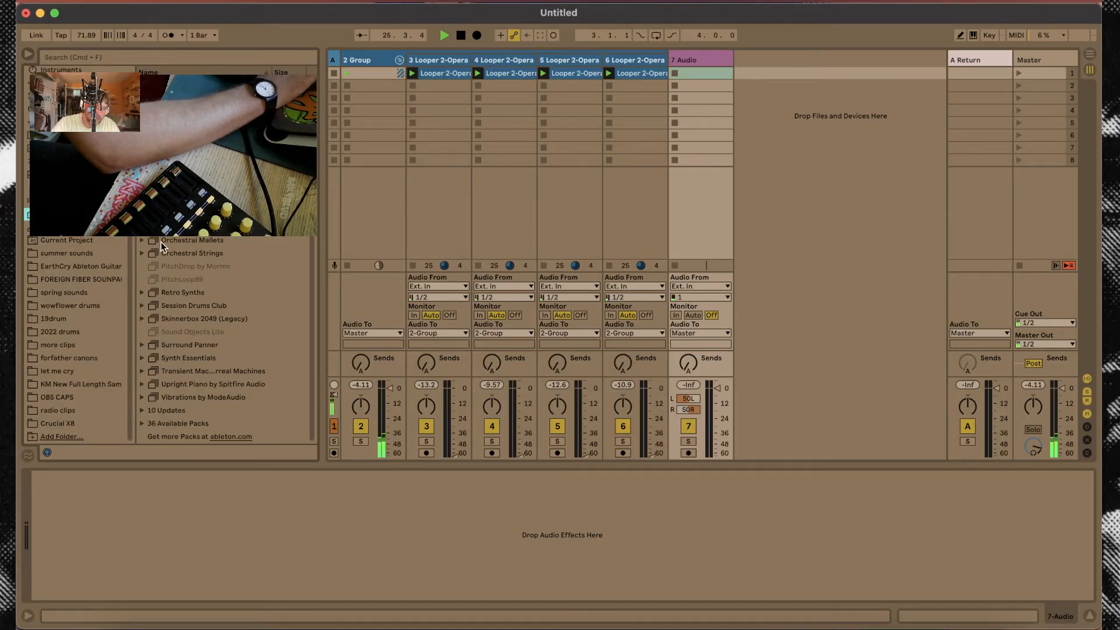
scroll(149, 292, up, 4)
click(150, 293)
click(159, 318)
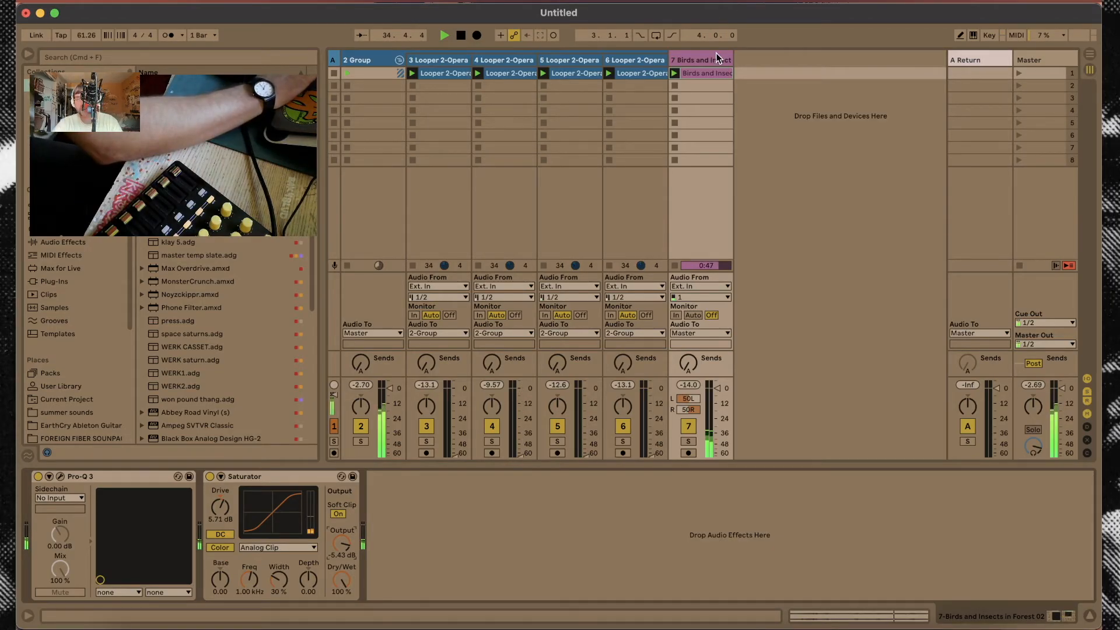
- Insert another audio track after the Birds and Insects track
click(717, 59)
key(super+t)
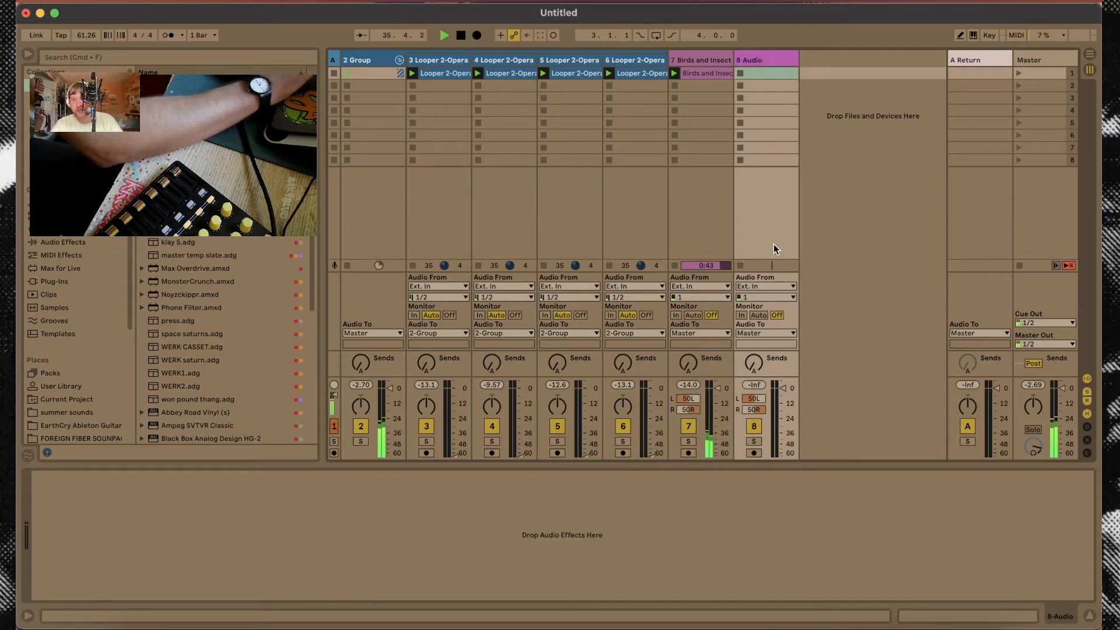
- Add a Hybrid Reverb with its default preset to the narrow first audio track
click(335, 322)
click(56, 111)
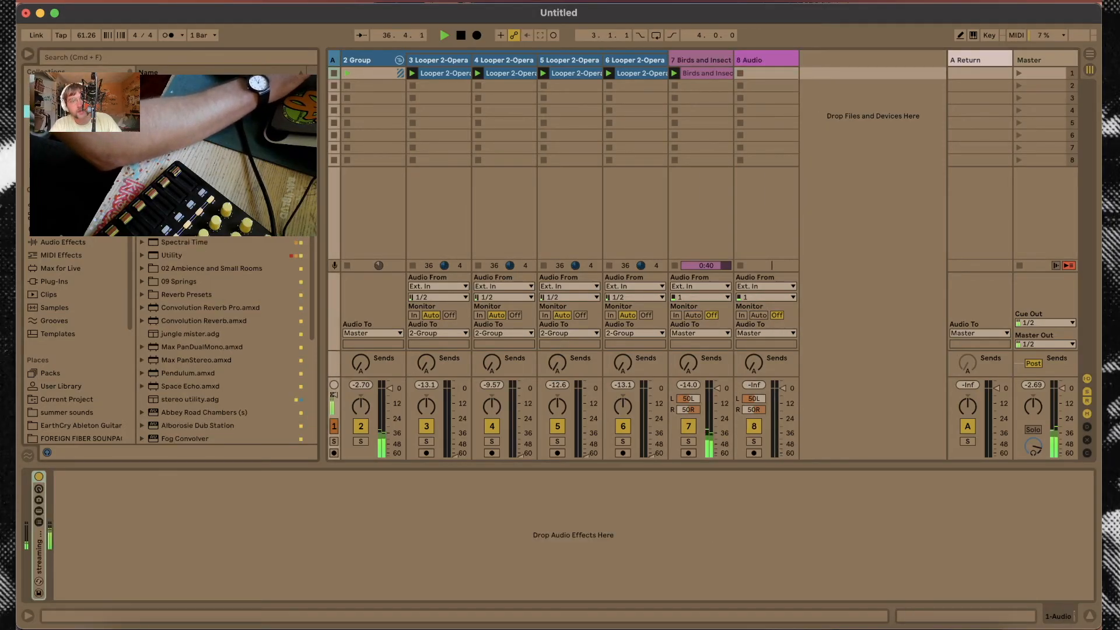
double_click(192, 203)
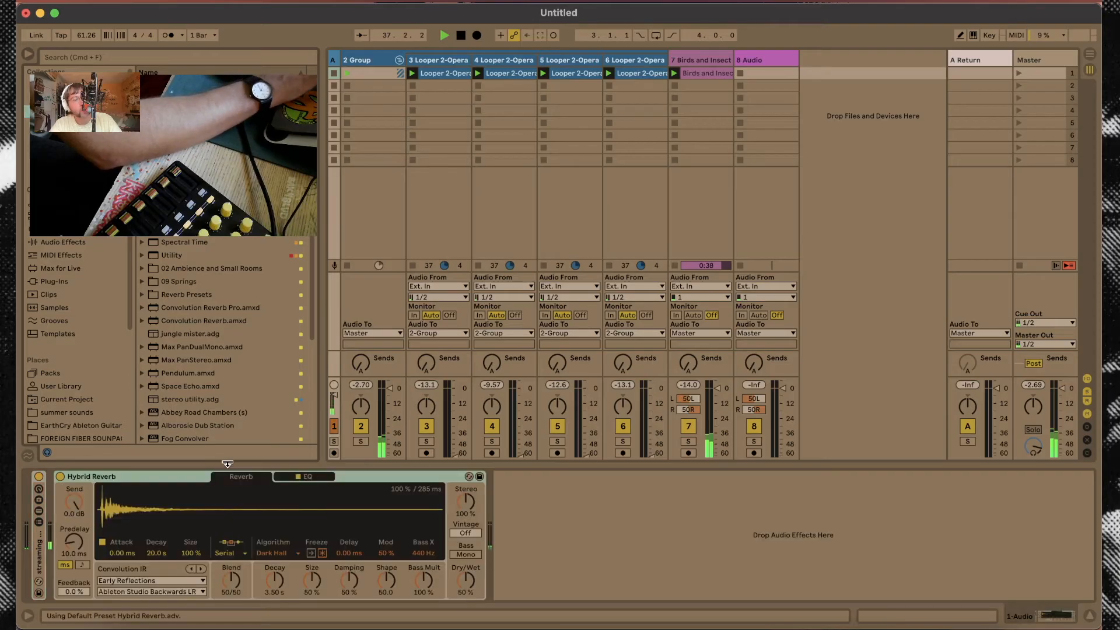
- Set Hybrid Reverb's decay to 10.9 s, size to 79 % and dry/wet to 66 %, and add the Outer Space plug-in after it
mouse_move(315, 584)
mouse_down()
mouse_move(284, 574)
mouse_move(320, 588)
mouse_up()
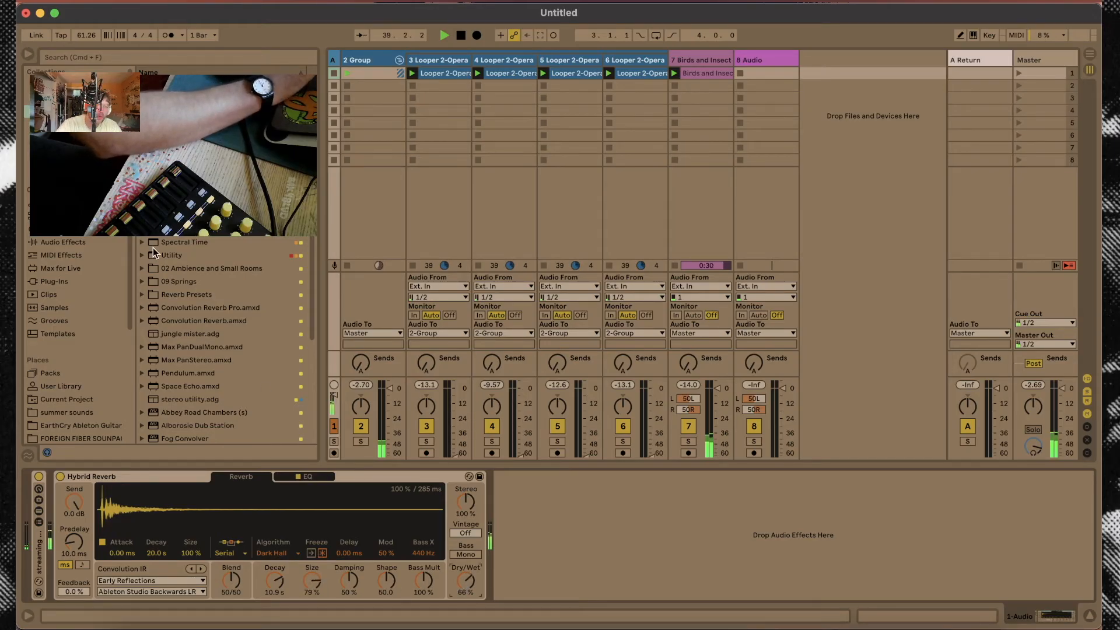
scroll(169, 270, down, 5)
double_click(177, 308)
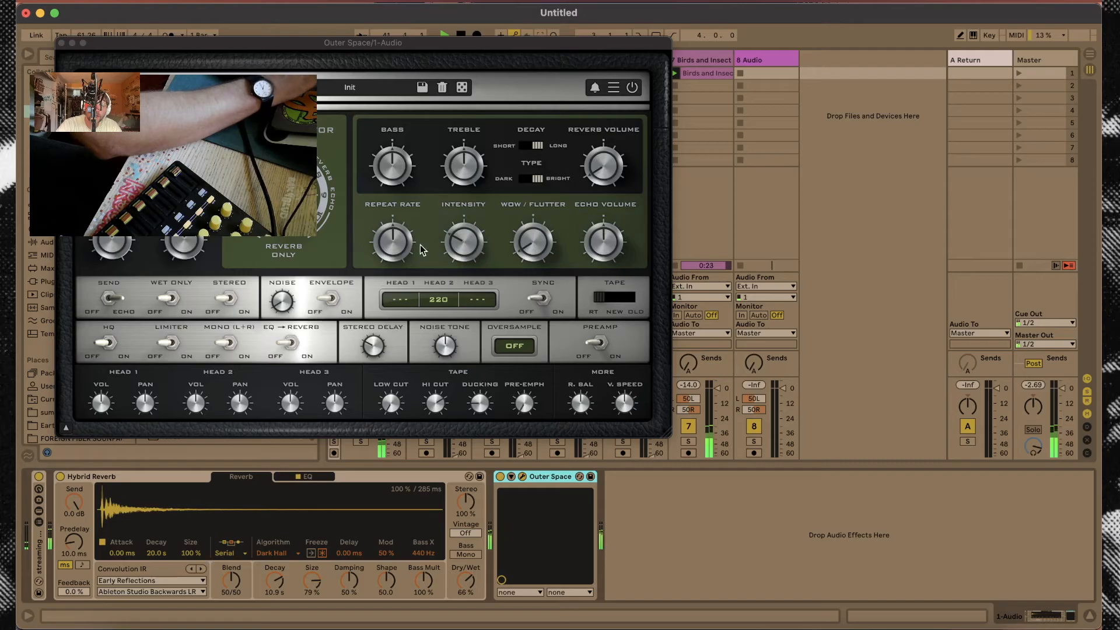
- Adjust Outer Space's repeat rate to a delay of 294 and fine-tune the intensity
drag(391, 243, 391, 230)
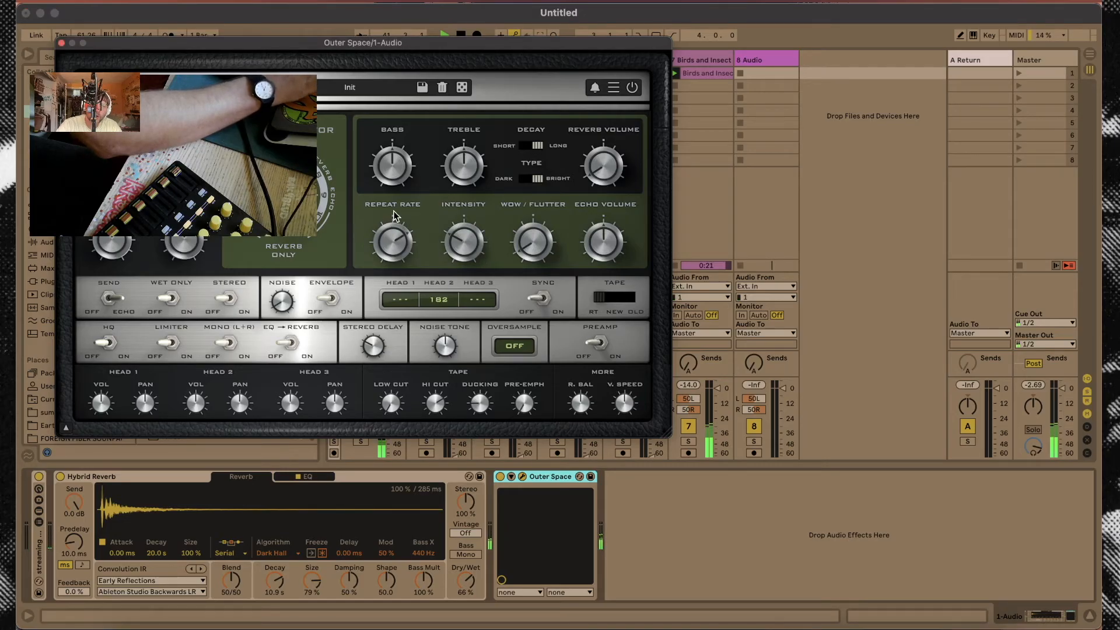
drag(409, 294, 416, 342)
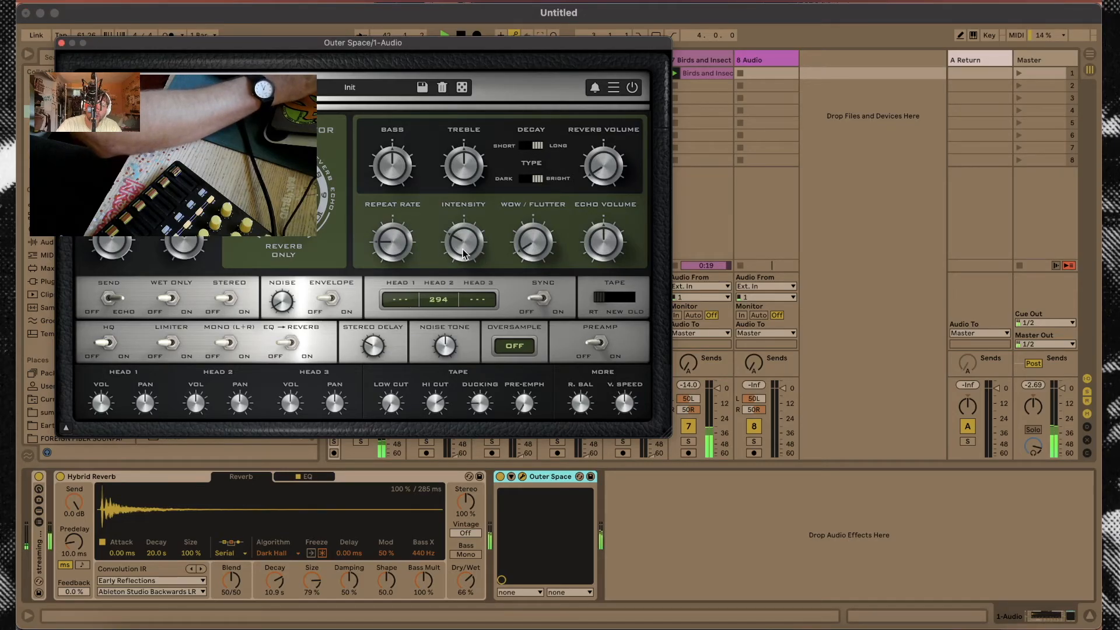
mouse_move(463, 253)
mouse_down()
mouse_move(471, 216)
mouse_move(476, 252)
mouse_up()
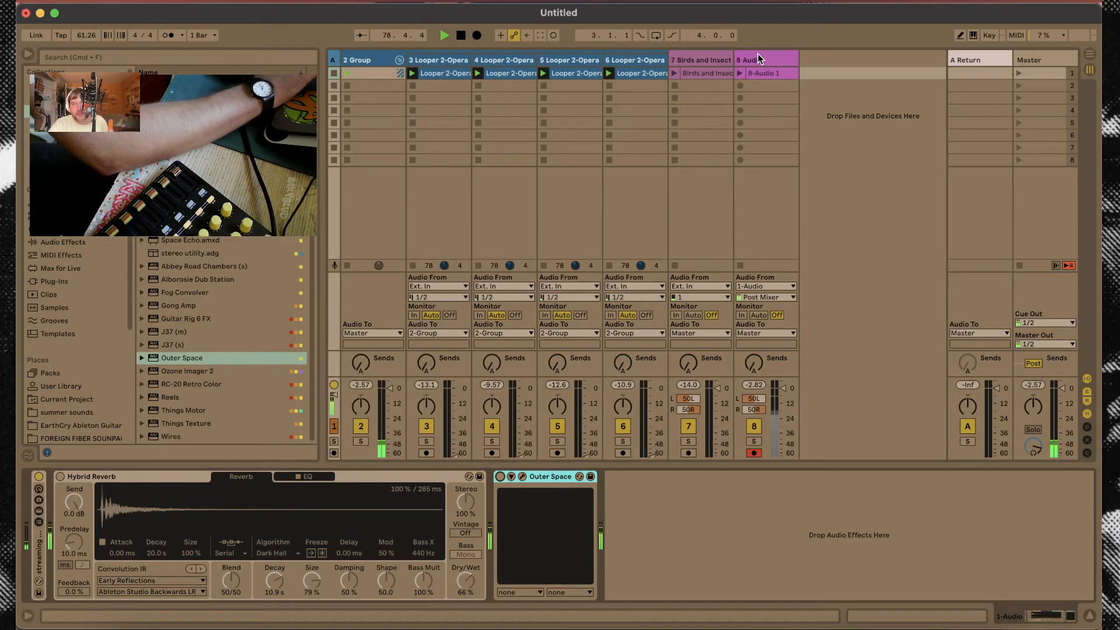
- Select the 8 Audio track, check the arrangement, return to the session clips and stop playback
click(758, 55)
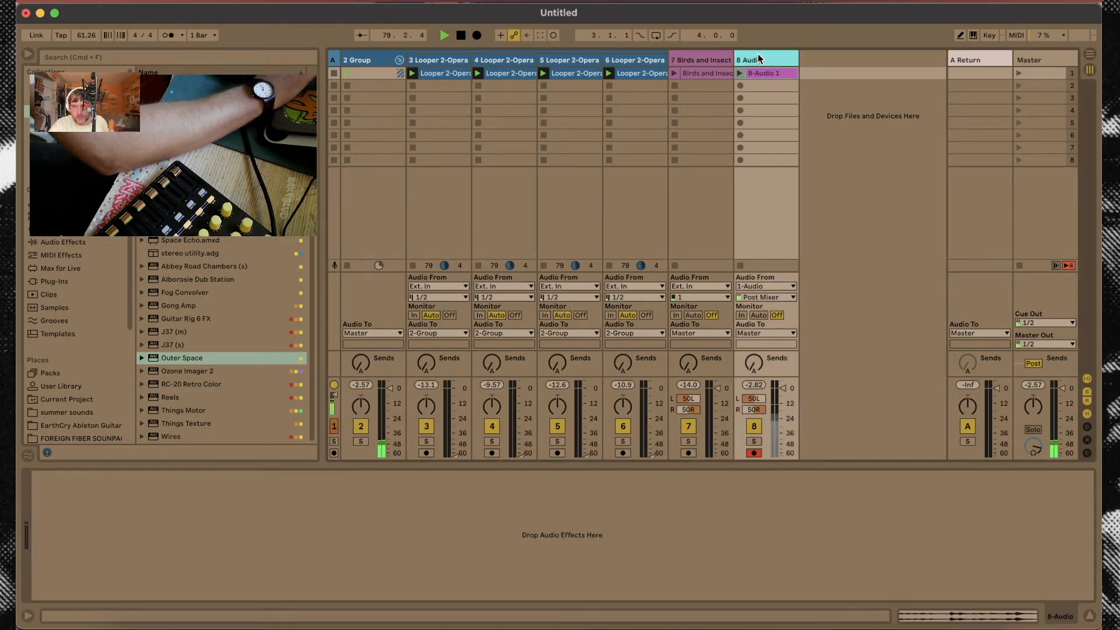
key(Tab)
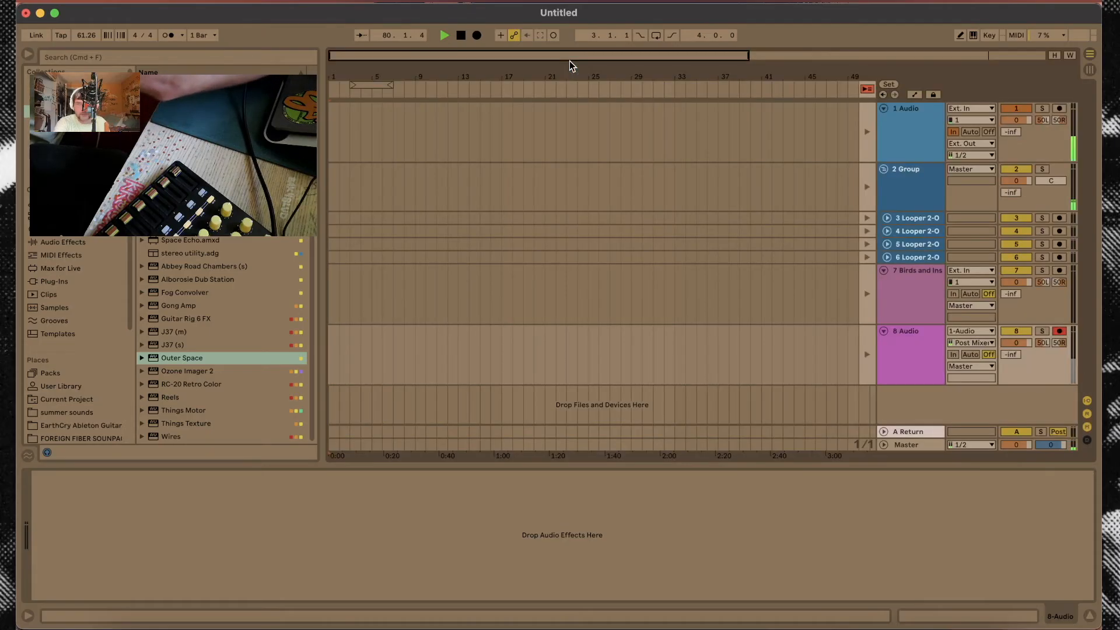
key(Tab)
key(space)
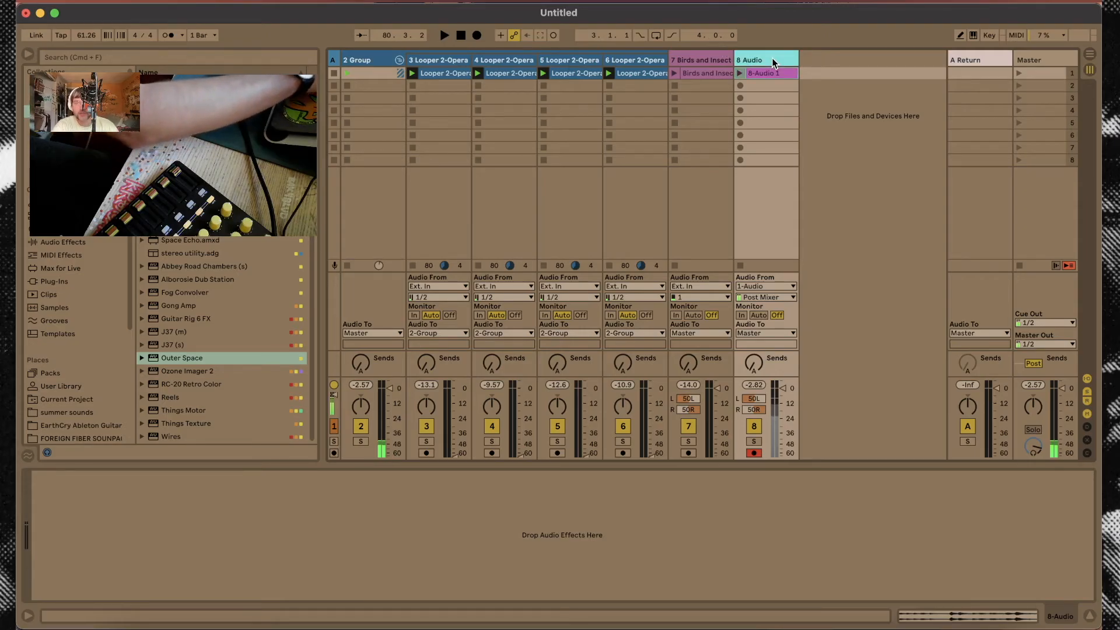
- Insert an audio track after the 8 Audio track, set its input to Resampling and arm it for recording
key(super+t)
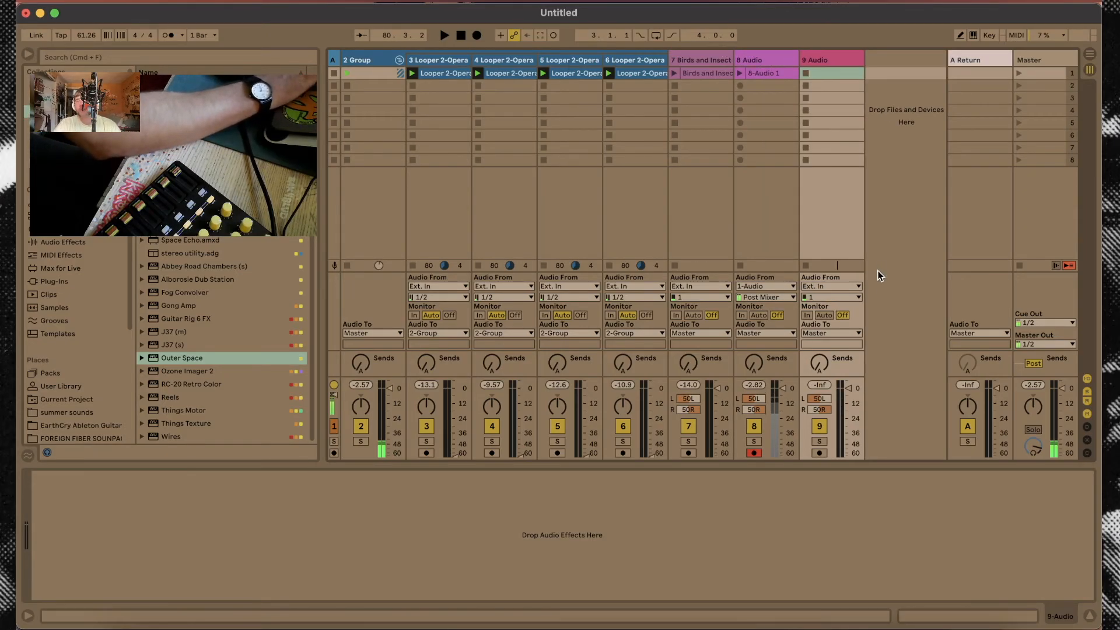
click(835, 286)
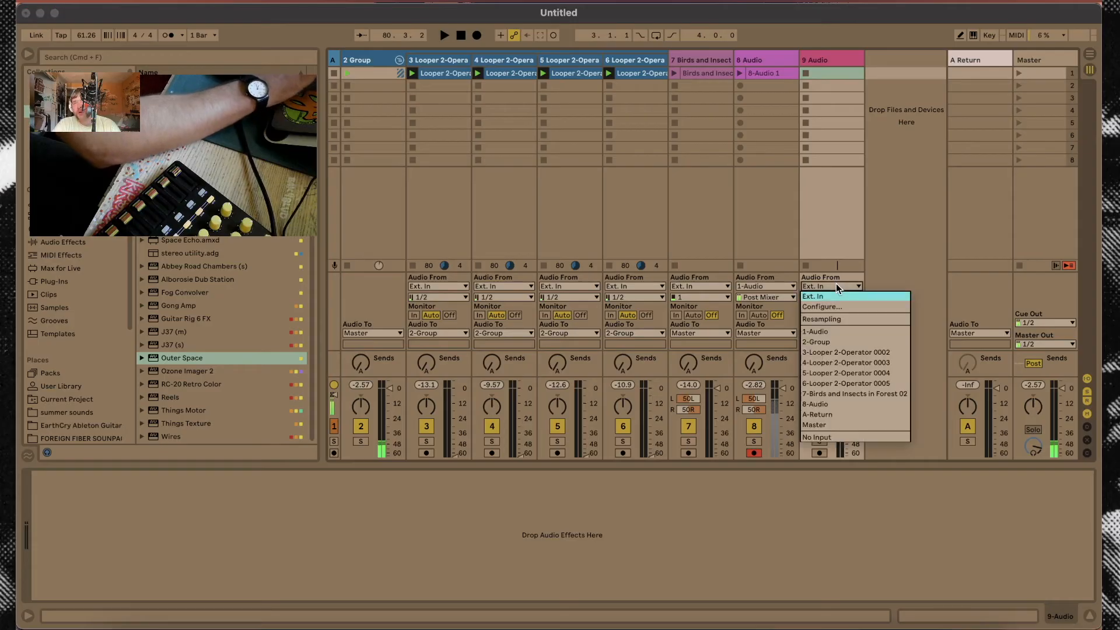
click(835, 319)
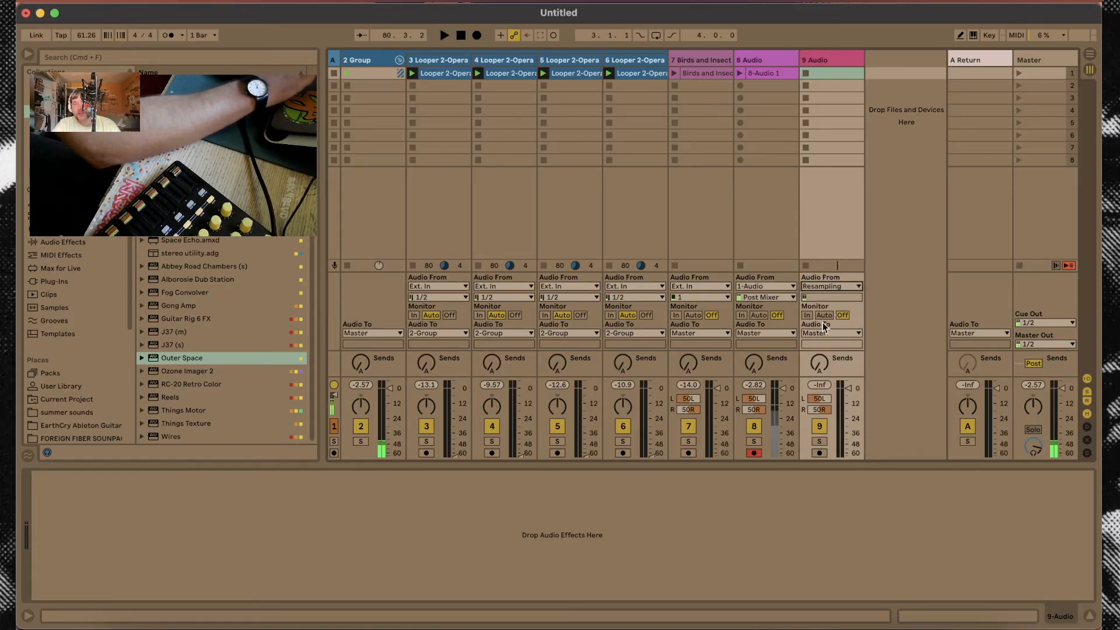
click(819, 453)
- Delete the 8-Audio 1 clip and disarm its track
click(755, 71)
key(Delete)
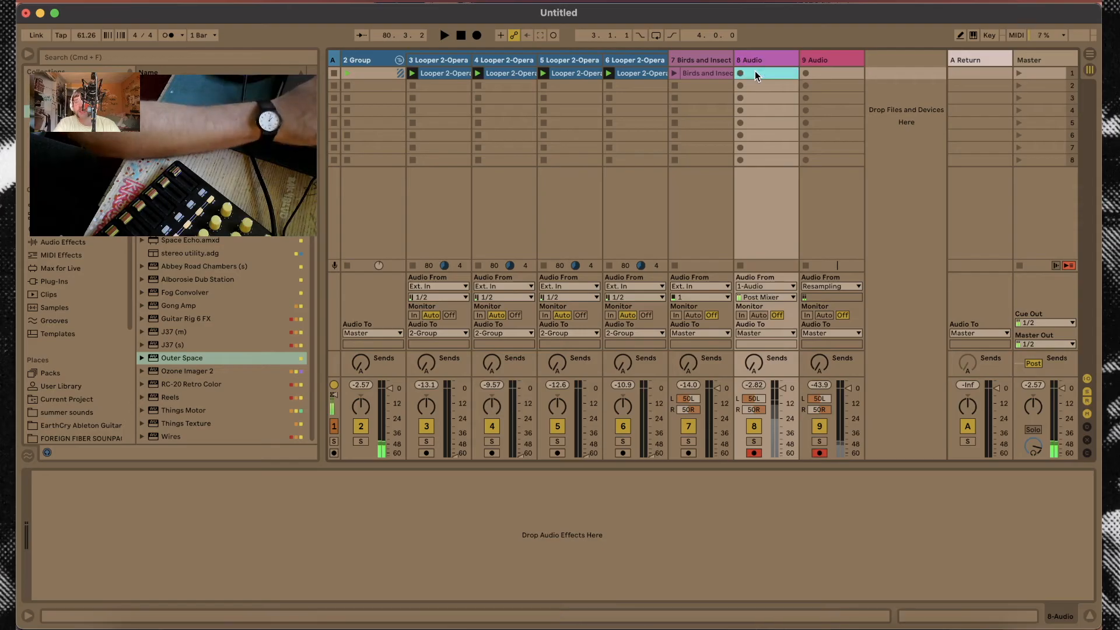
click(754, 453)
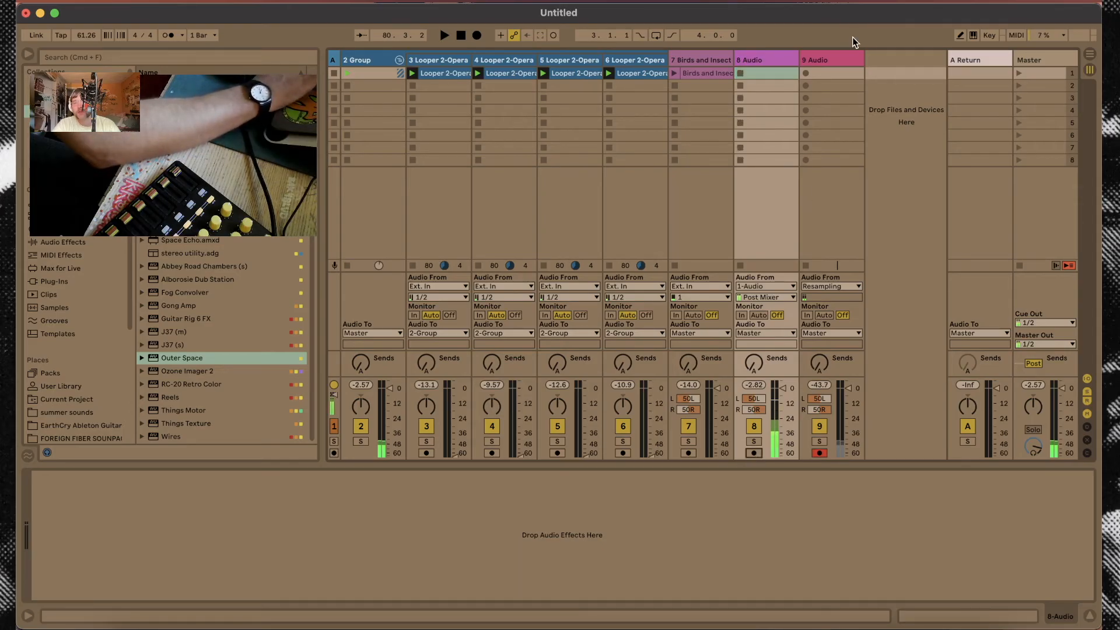
- Replace the 9 Audio track with a new audio track that takes its input from Resampling, arm it and start arrangement recording
click(834, 58)
key(Delete)
key(super+t)
click(825, 284)
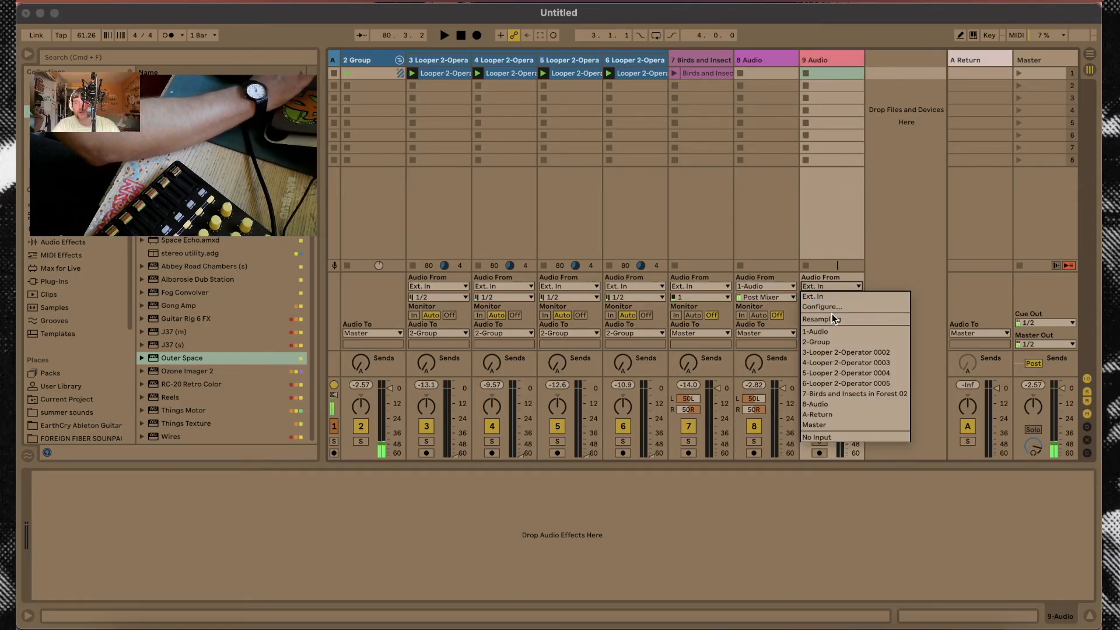
click(834, 321)
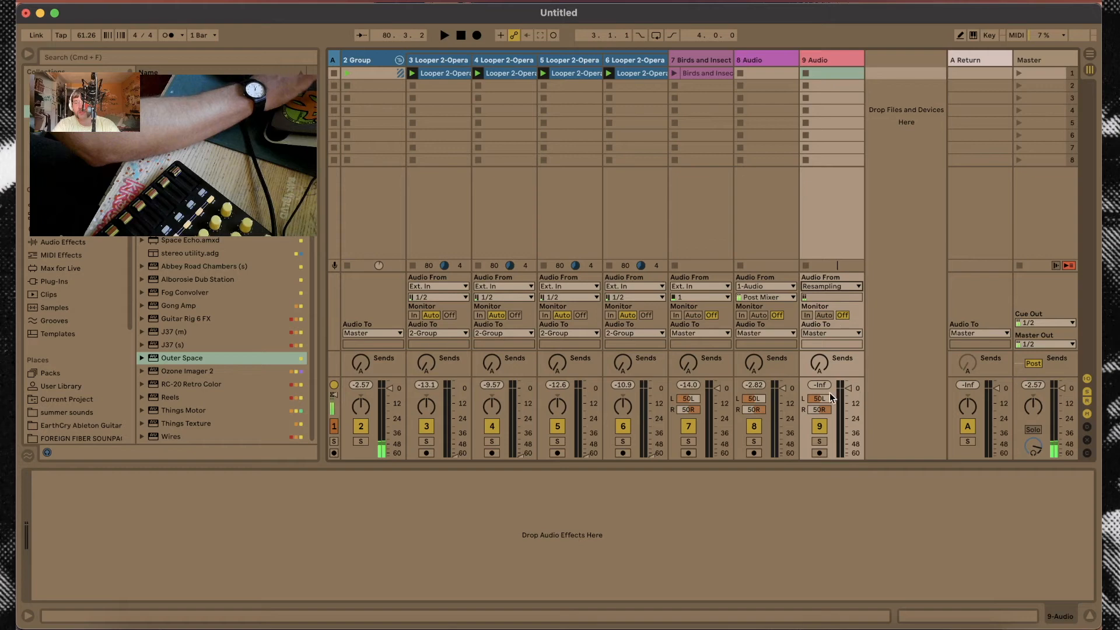
click(820, 453)
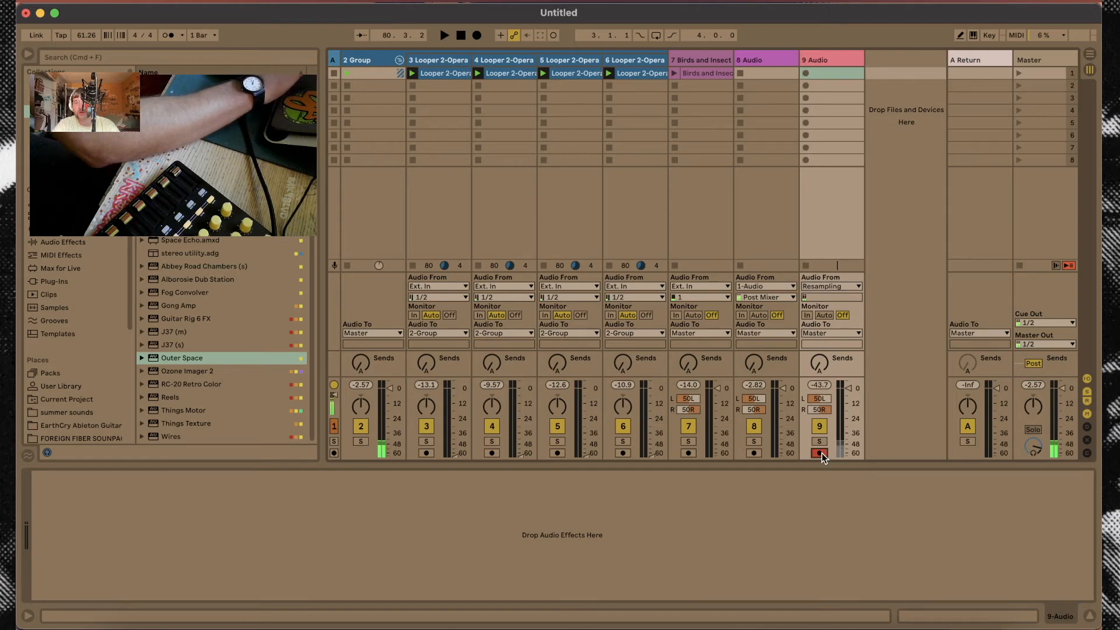
click(476, 35)
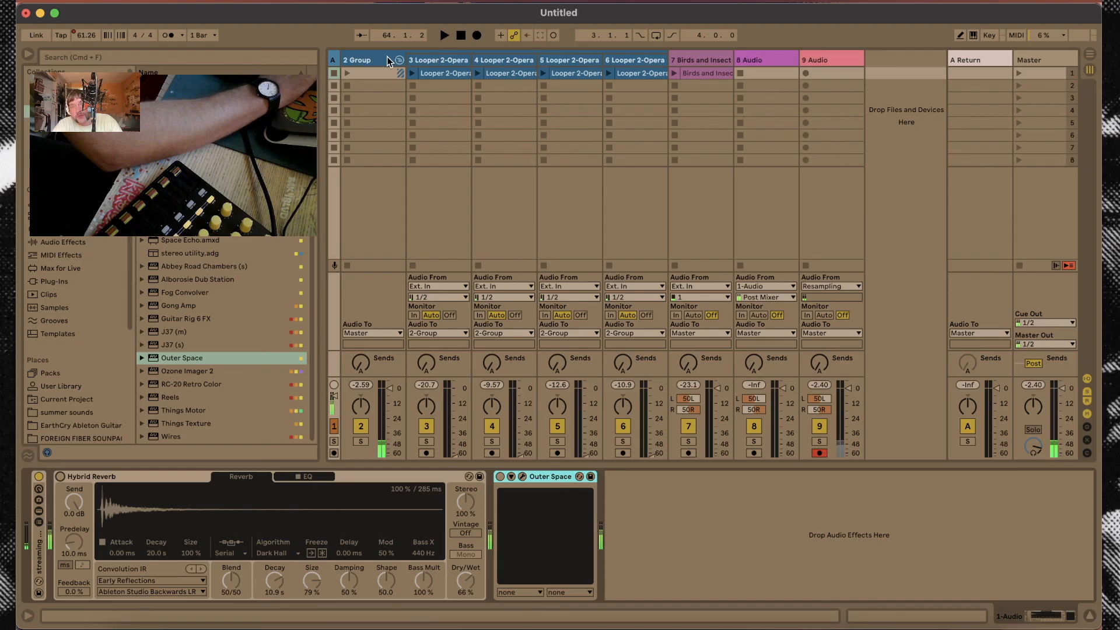
- In the arrangement, clear the material on the group and Birds and Insects tracks, and delete the group, Birds and Insects and 8 Audio tracks
key(Tab)
drag(849, 176, 307, 270)
key(Delete)
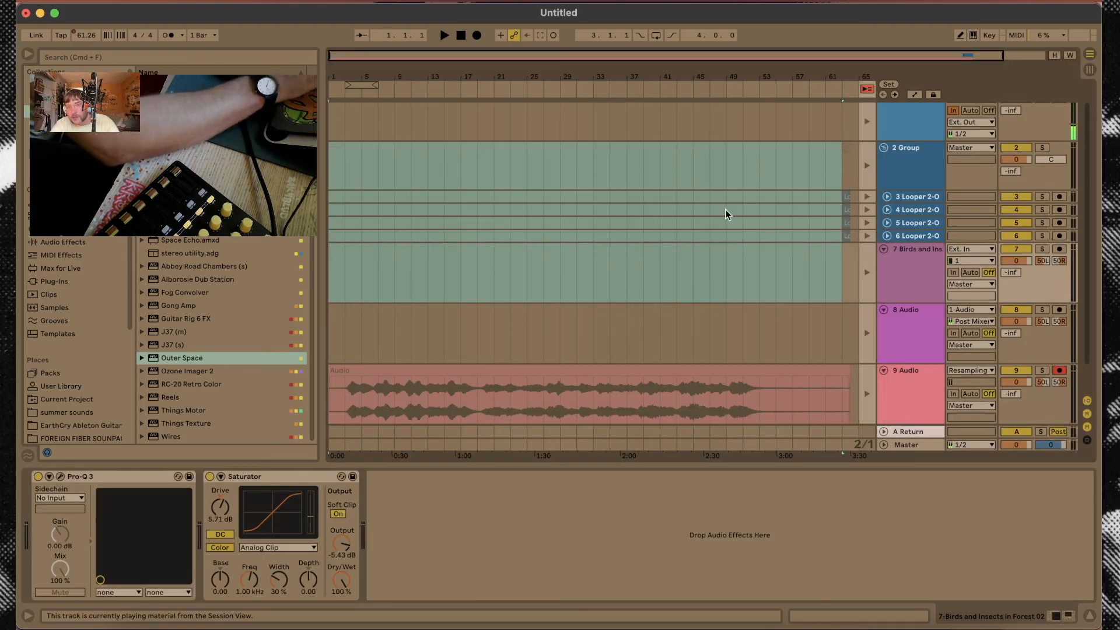
click(922, 185)
key(Delete)
key(Delete)
key(Delete)
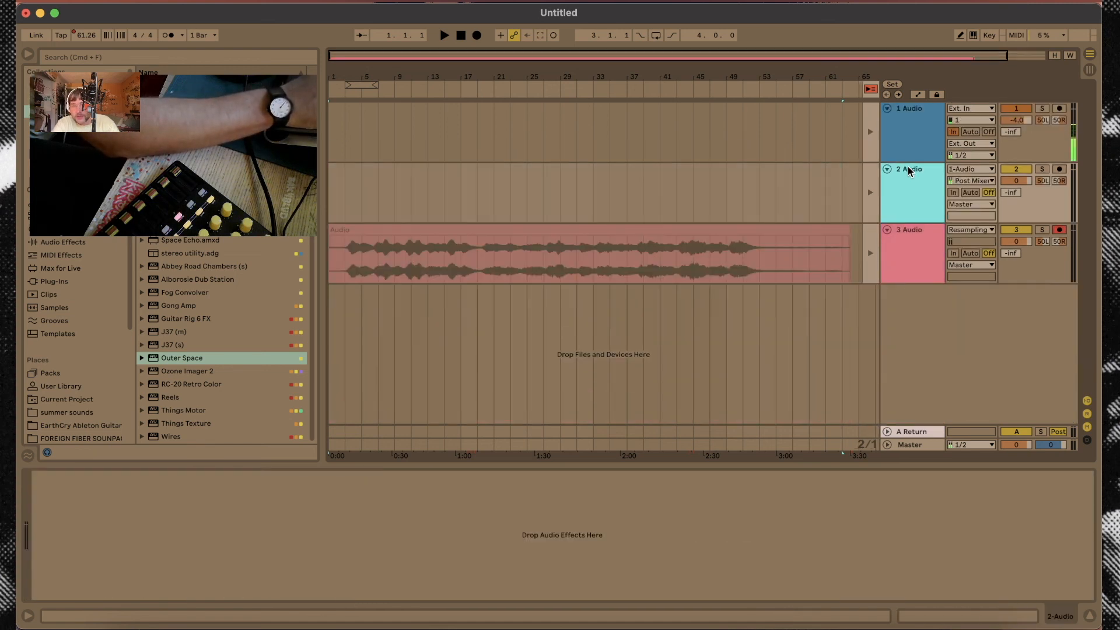
- Switch playback back to the arrangement and play the resampled recording from bar 3
click(870, 89)
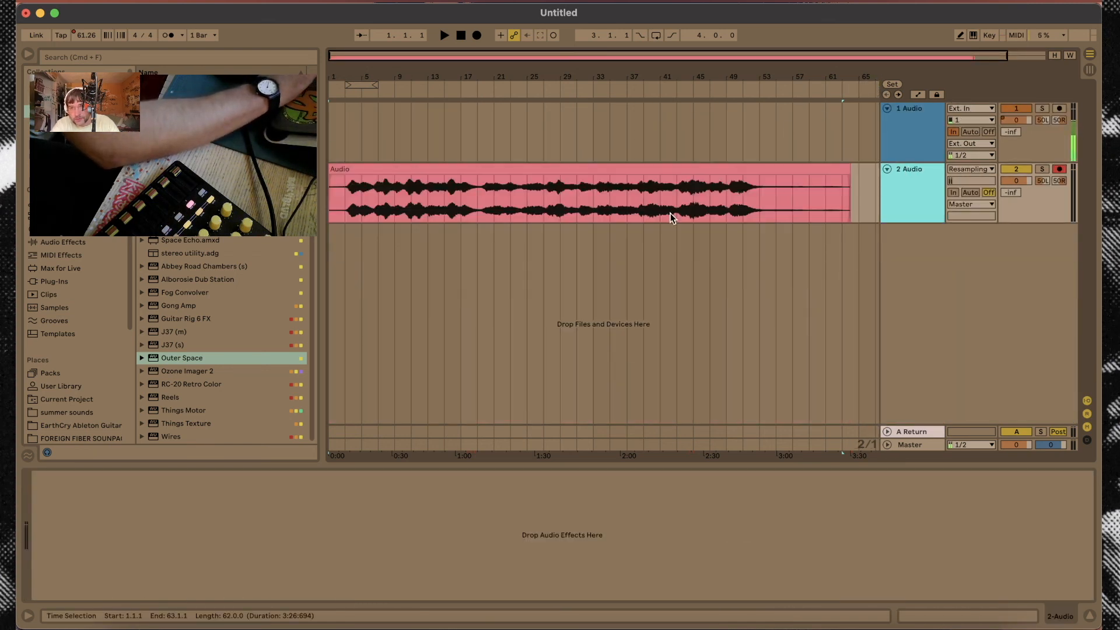
click(678, 165)
key(plus)
key(plus)
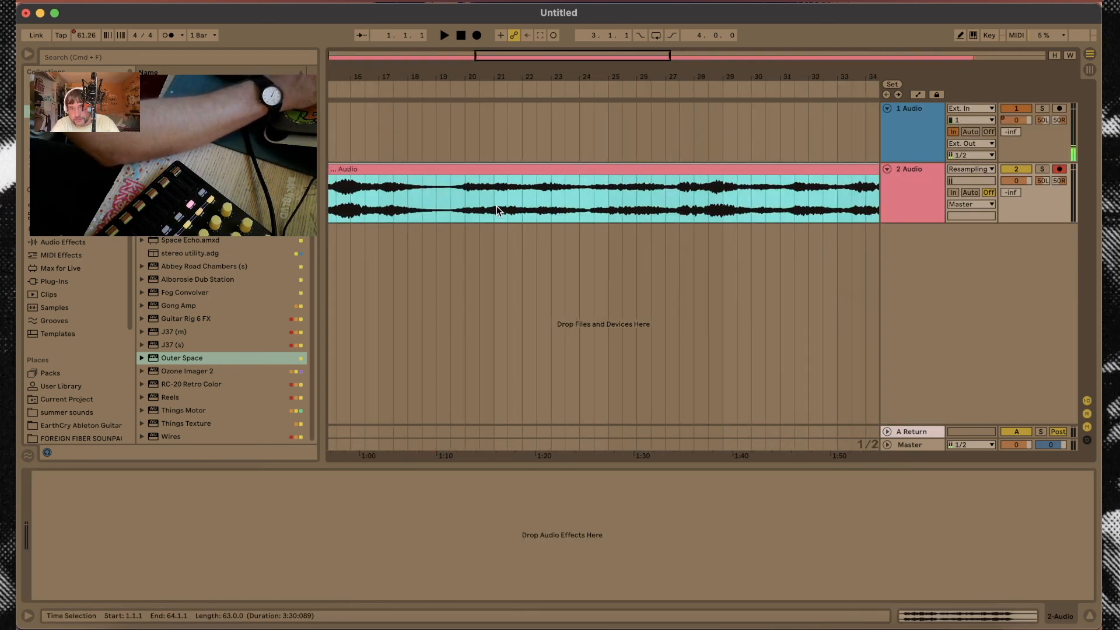
click(380, 234)
key(space)
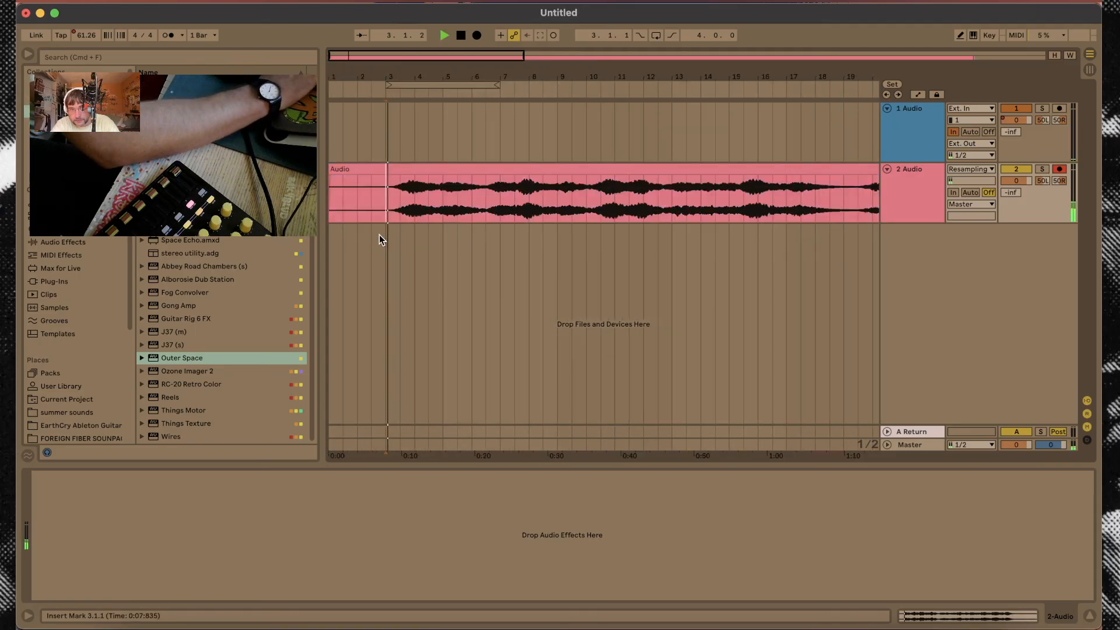